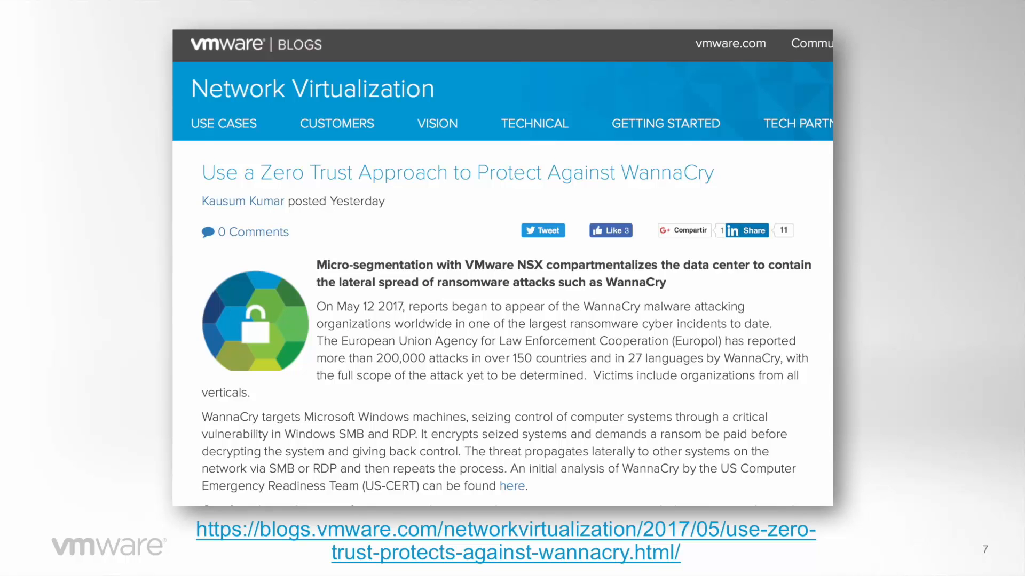
key(Right)
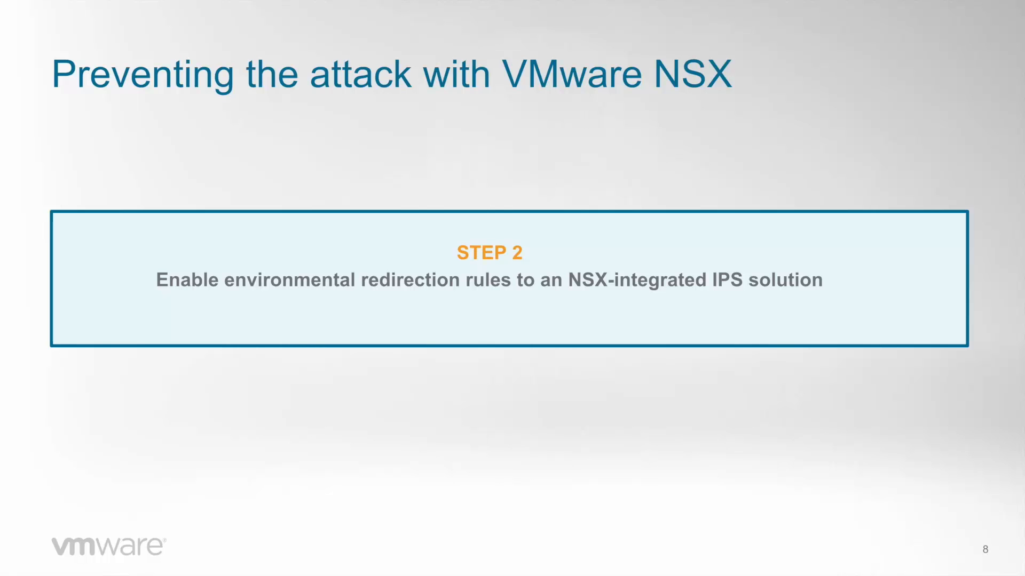
key(Right)
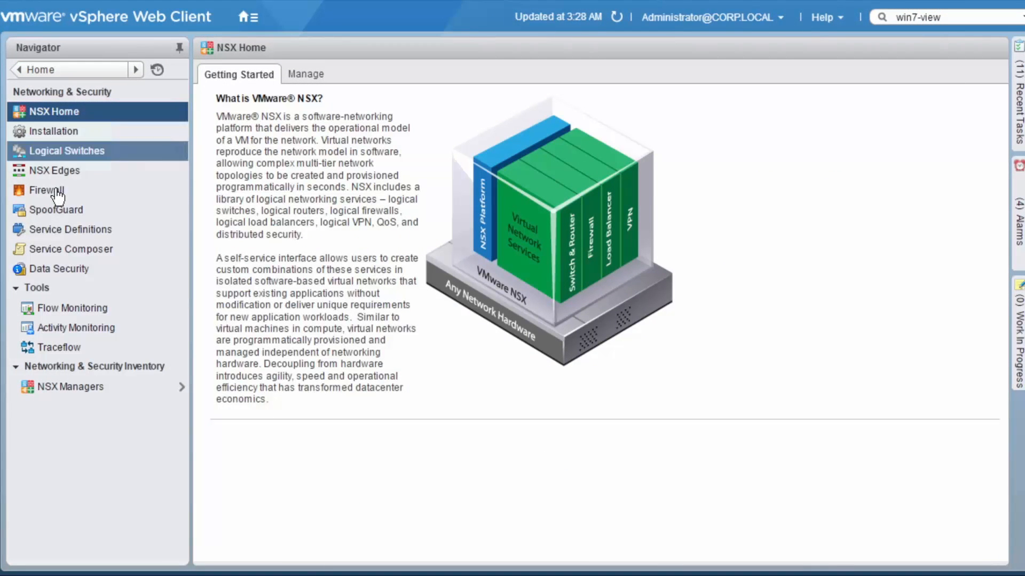
Review the NSX firewall's Quarantine rule and its destination group members, the Default Section Layer3 rules and the partner security services rules
click(56, 191)
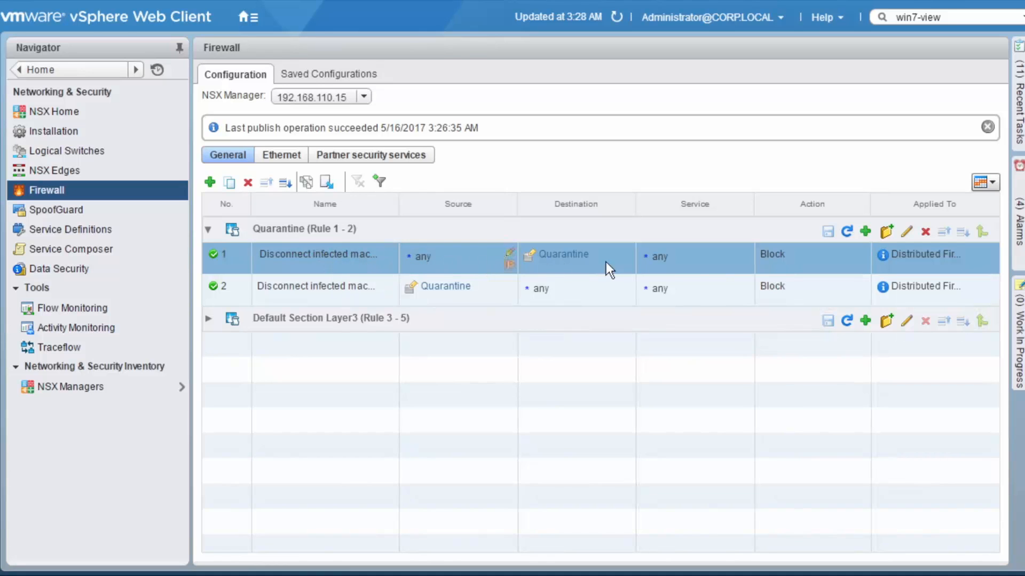
click(560, 255)
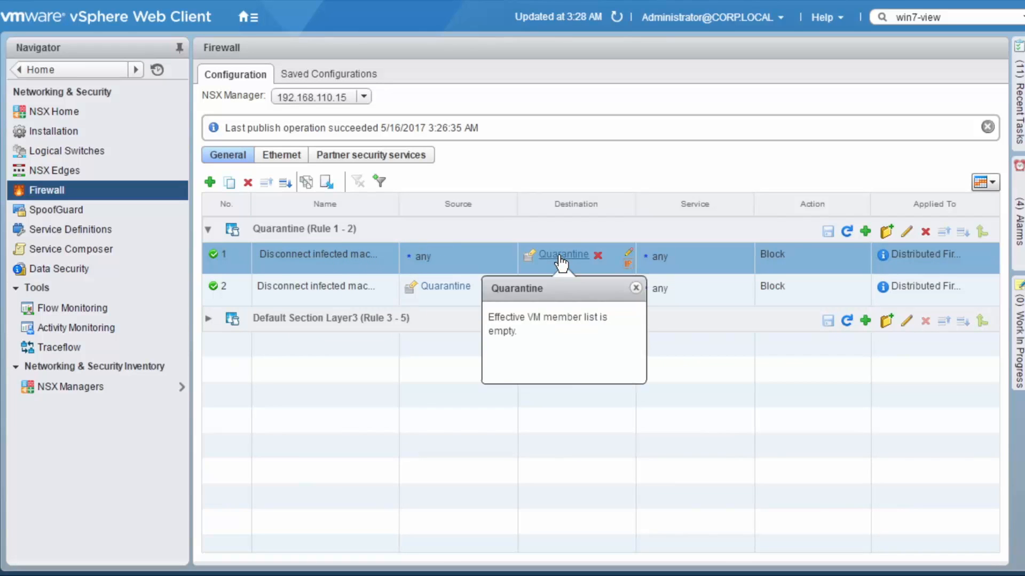
click(208, 319)
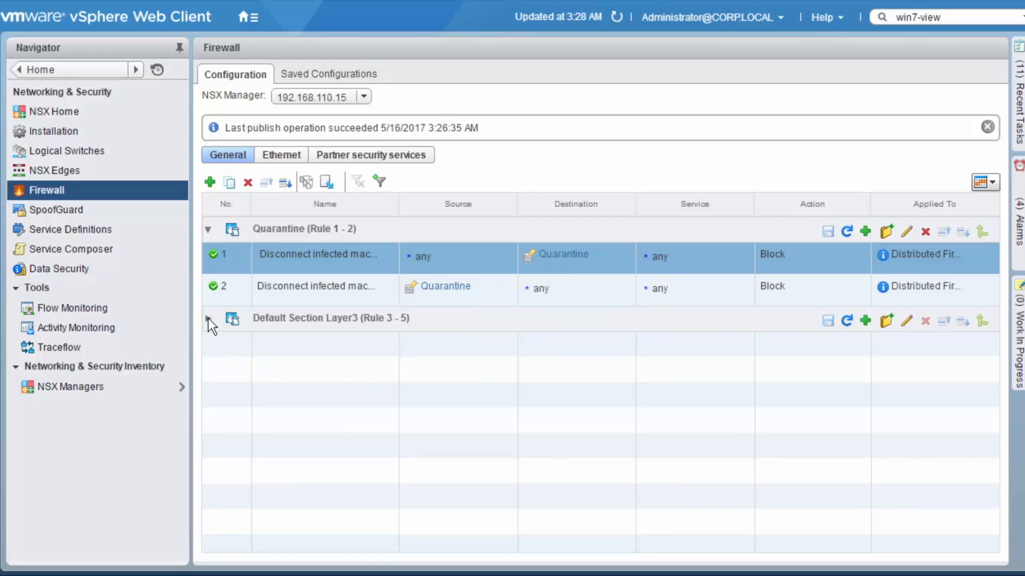
click(208, 318)
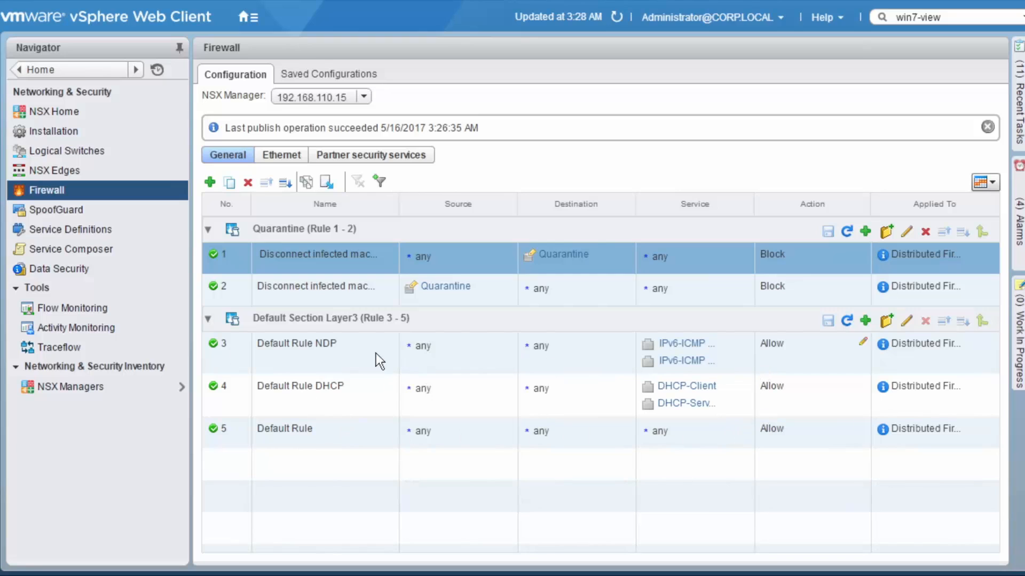
click(208, 322)
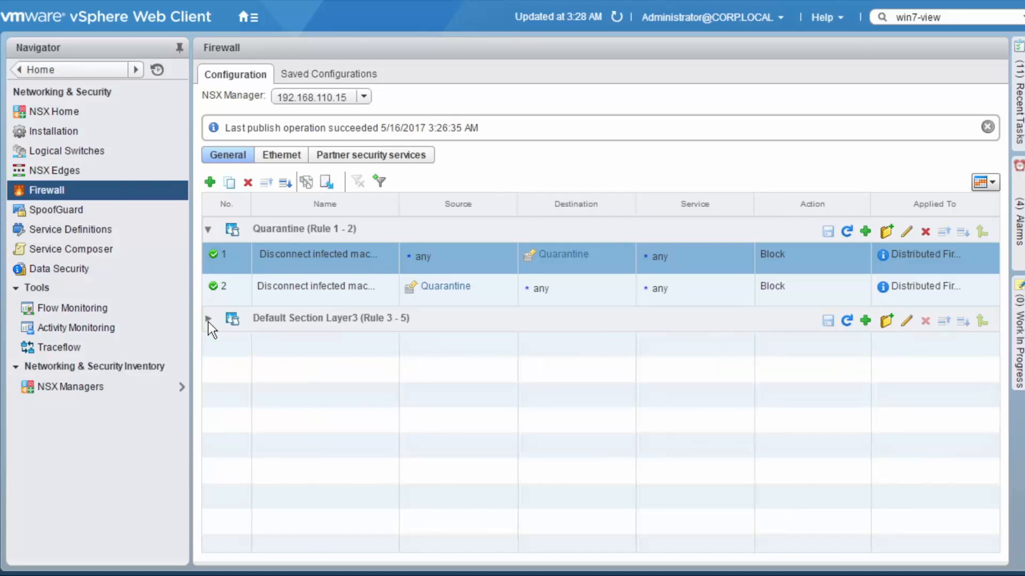
click(373, 156)
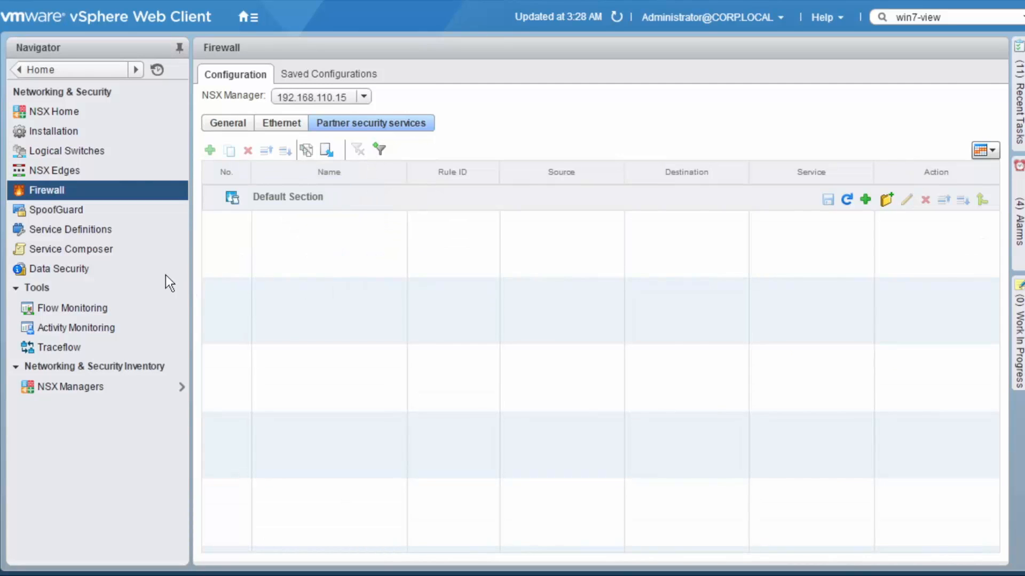
Check which virtual machines belong to the Critical Systems security group in Service Composer
click(97, 252)
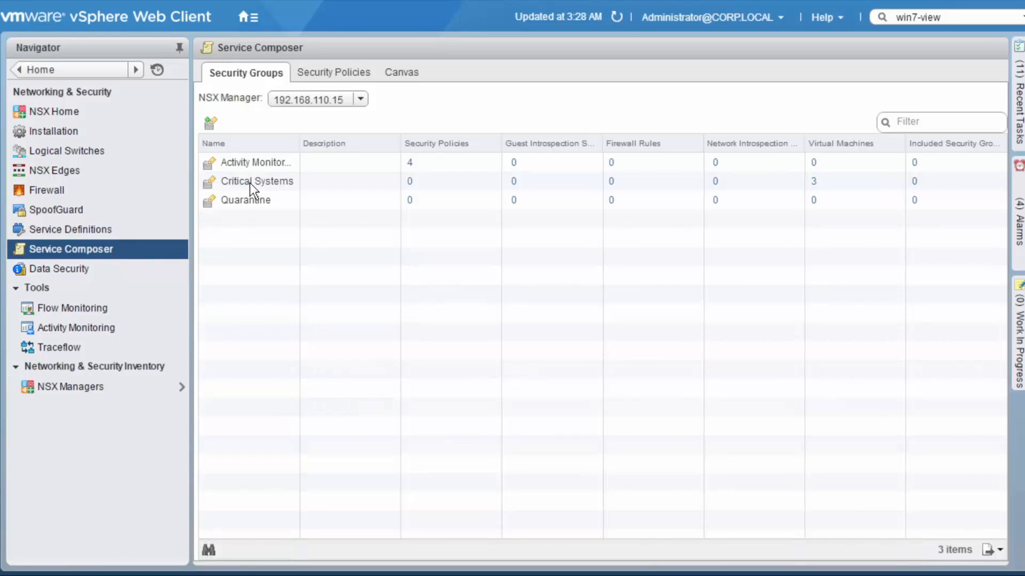
click(812, 184)
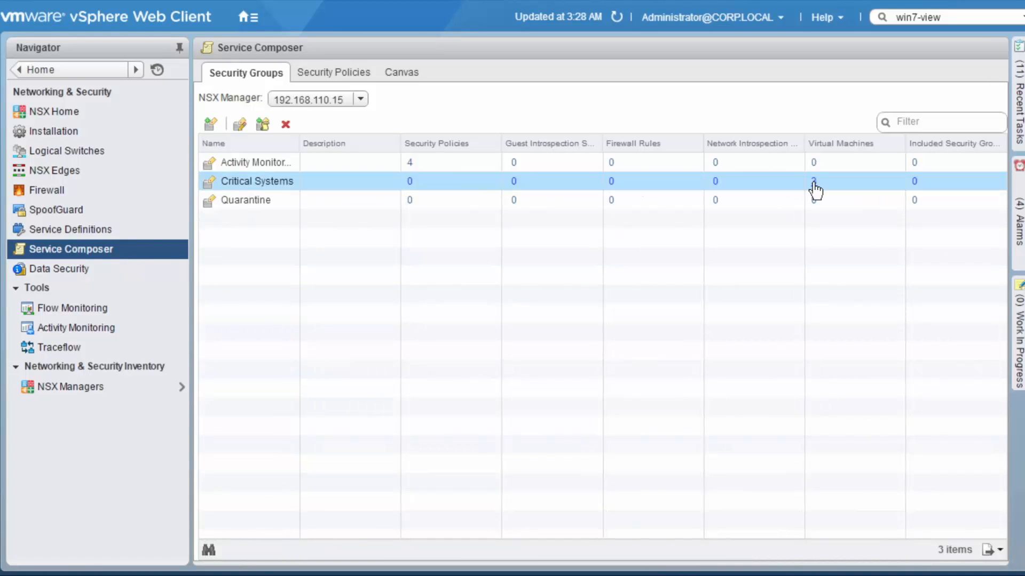
click(813, 182)
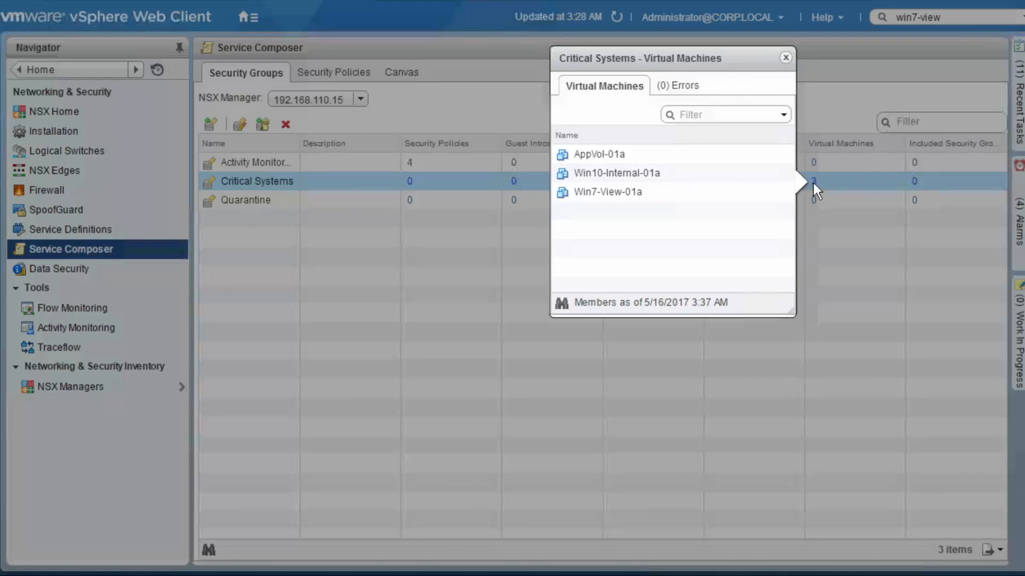
click(719, 180)
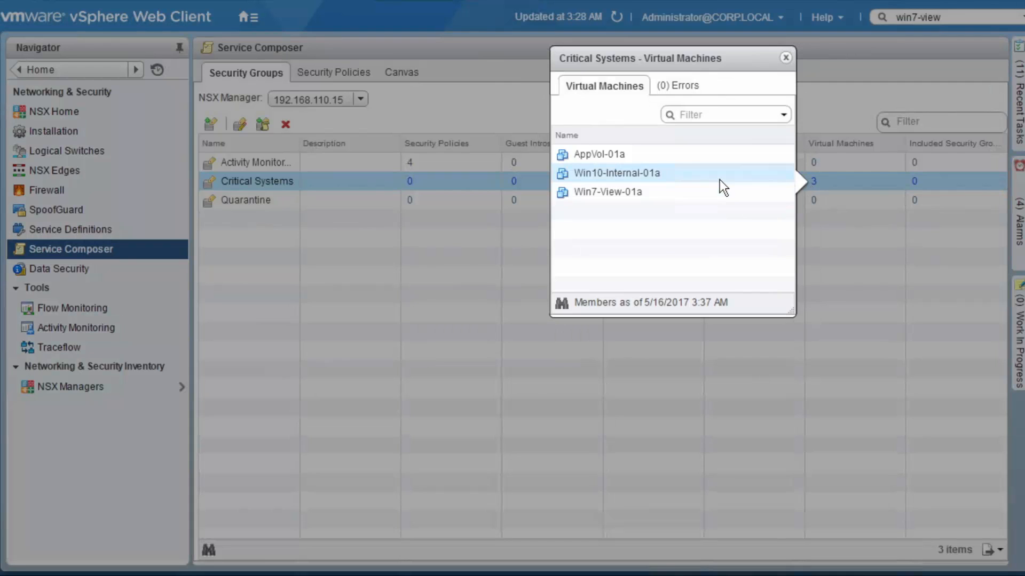
click(785, 57)
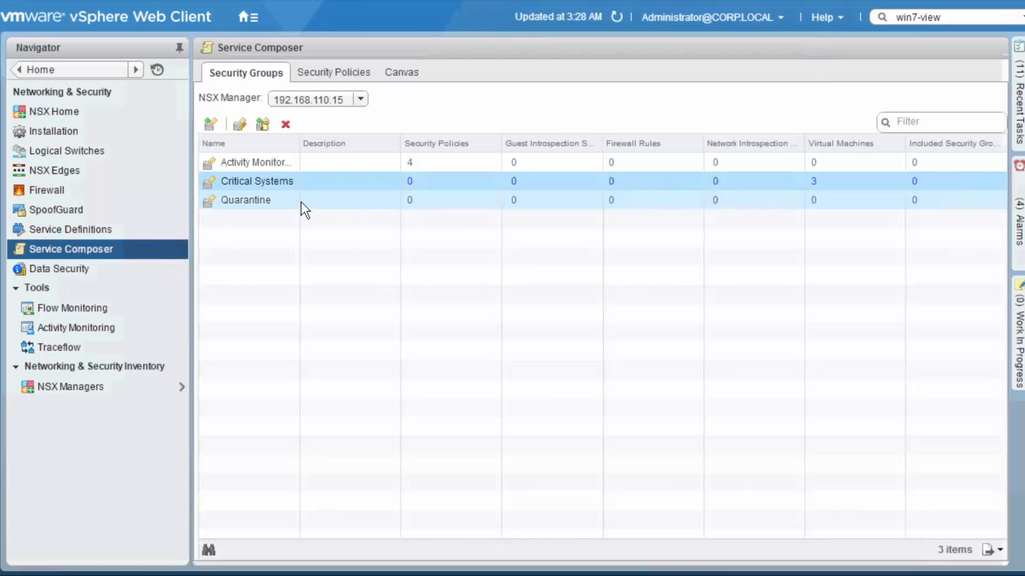
Inspect the dynamic membership criteria of the Quarantine security group and leave the group unmodified
click(301, 202)
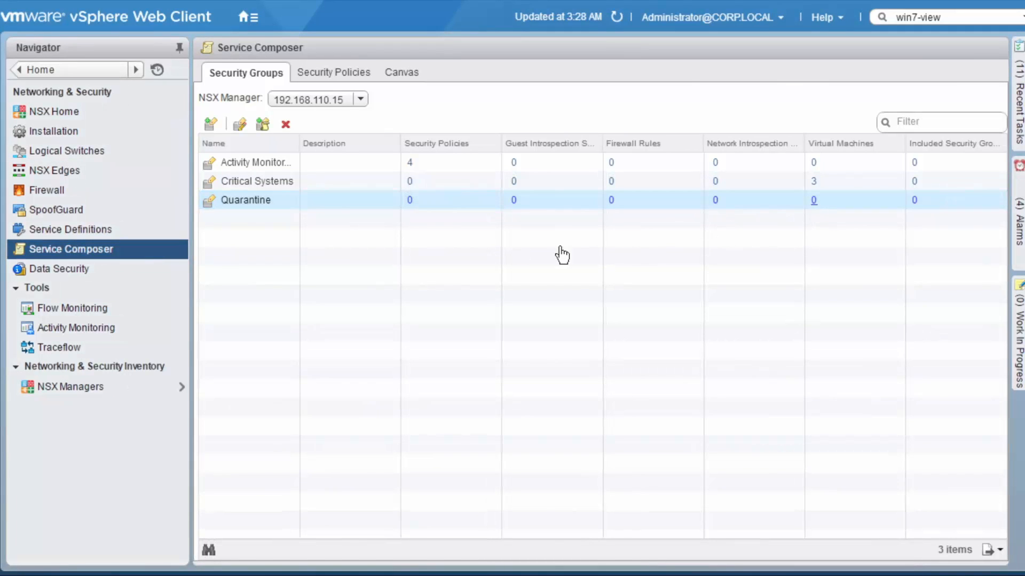
click(241, 124)
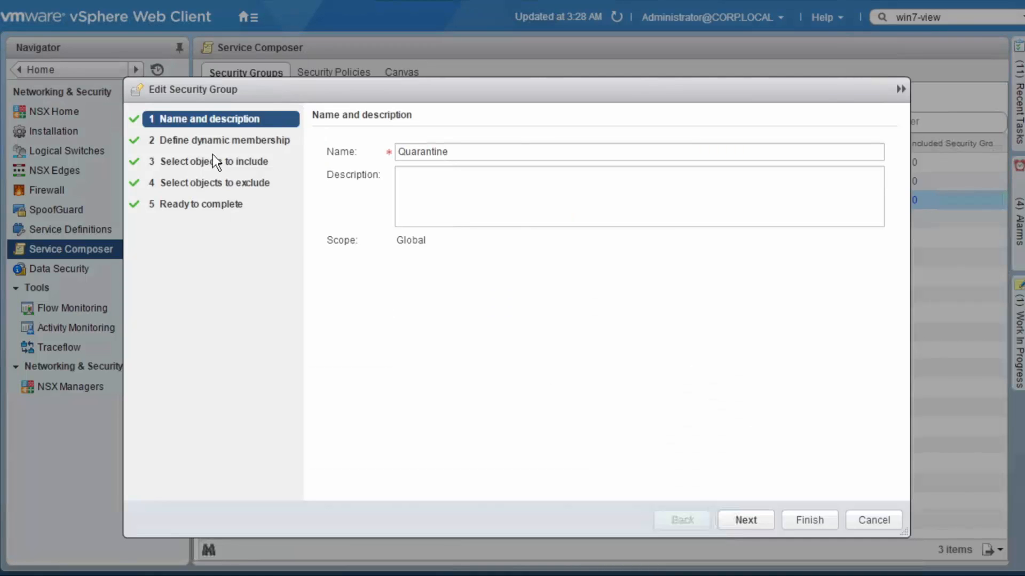
click(209, 141)
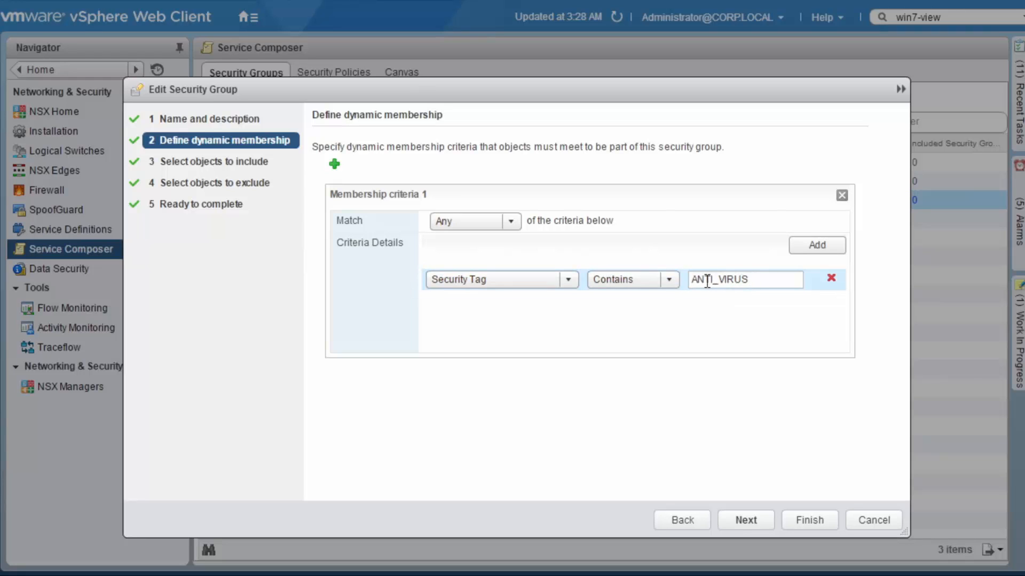
drag(712, 281, 722, 352)
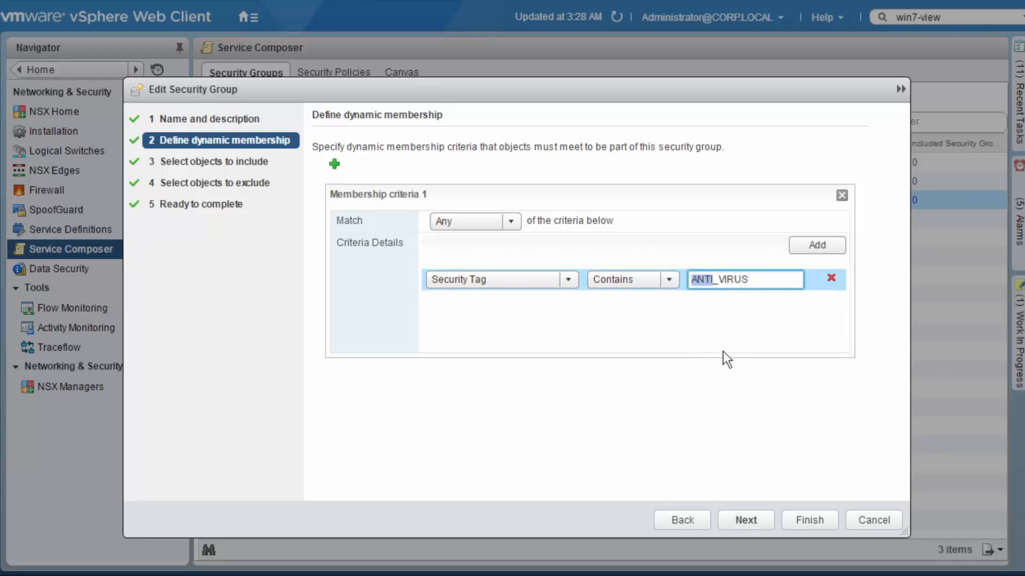
click(768, 279)
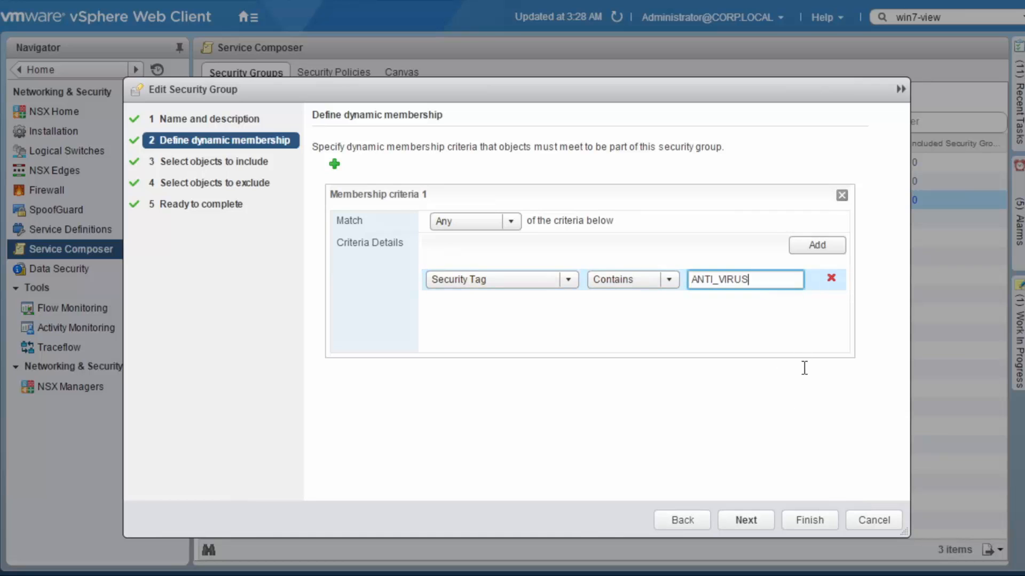
click(863, 519)
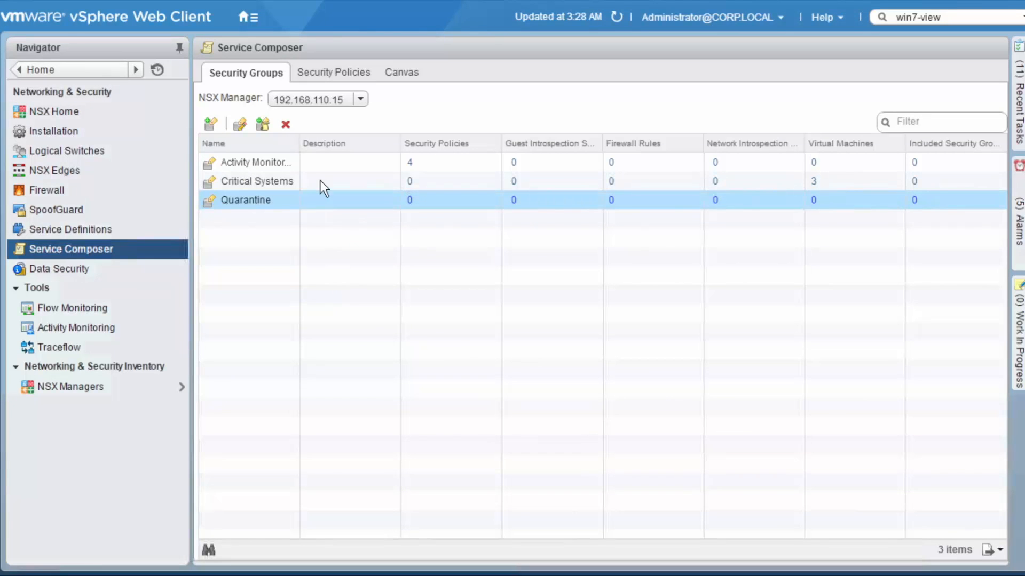
Start a new security policy named AV-FIM-HIPS-NIPS and proceed to its guest introspection services
click(316, 71)
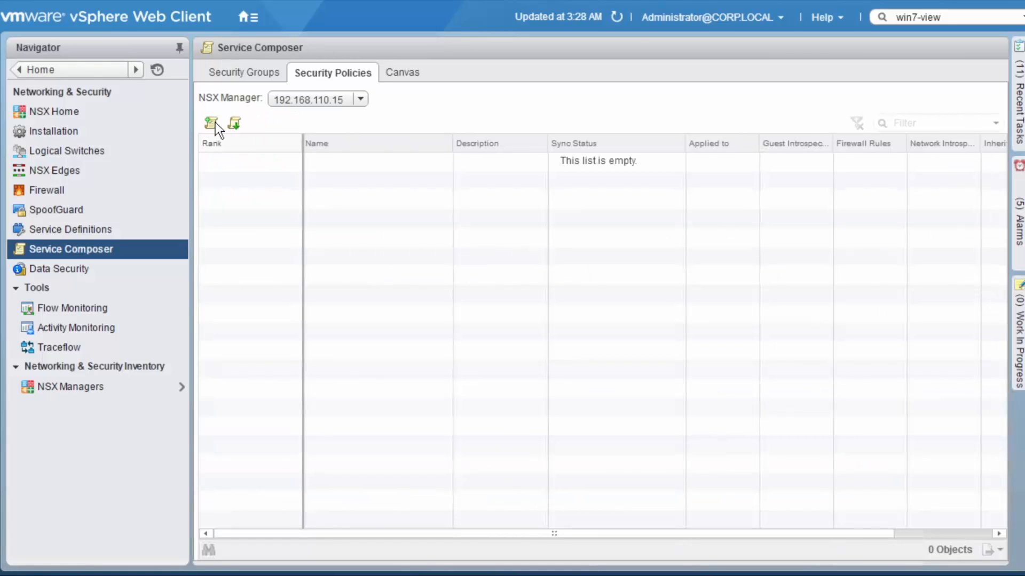
click(212, 123)
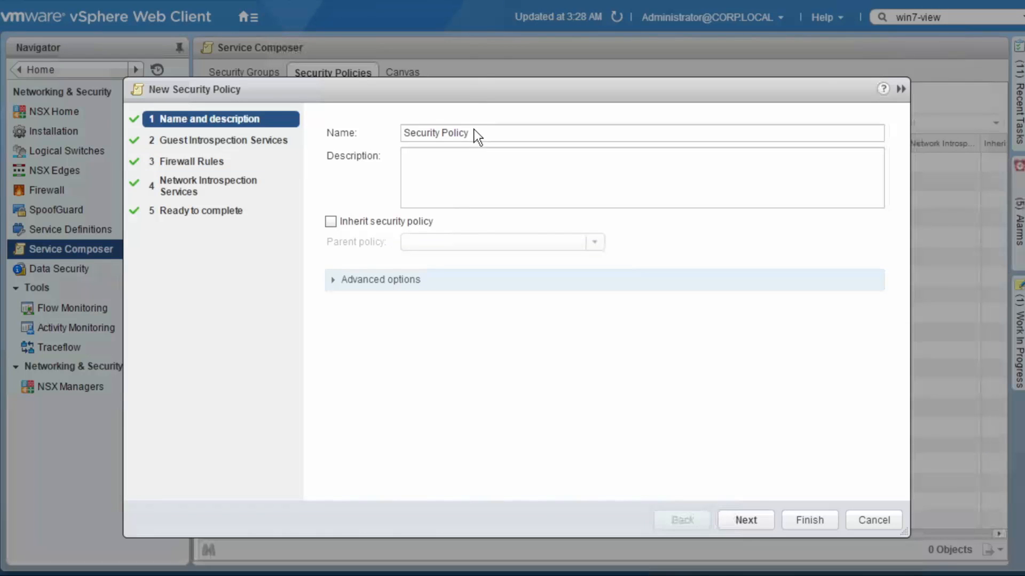
drag(476, 131, 389, 133)
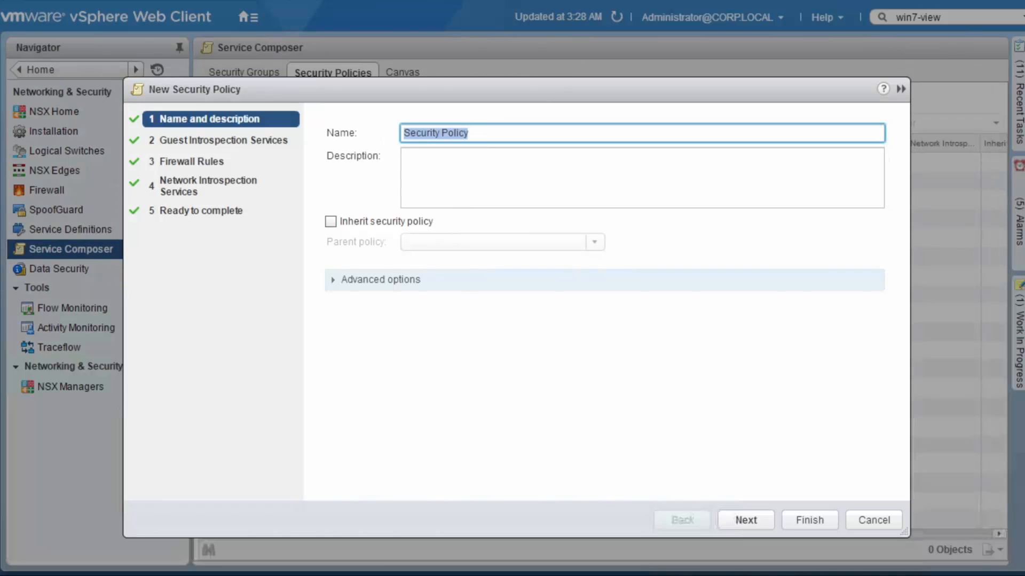
text(AV)
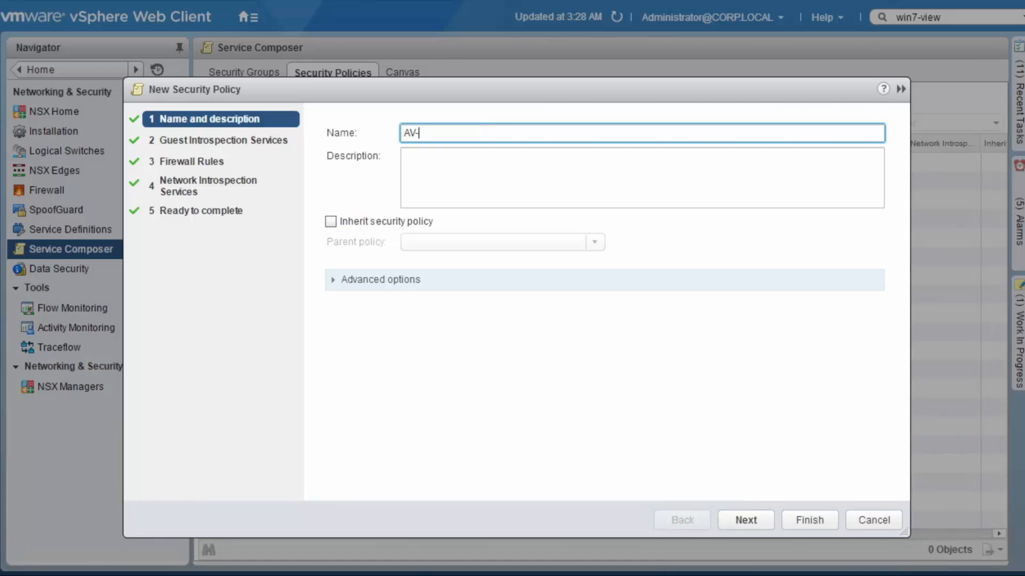
text(-FIM-HIPS-NIPS)
click(745, 520)
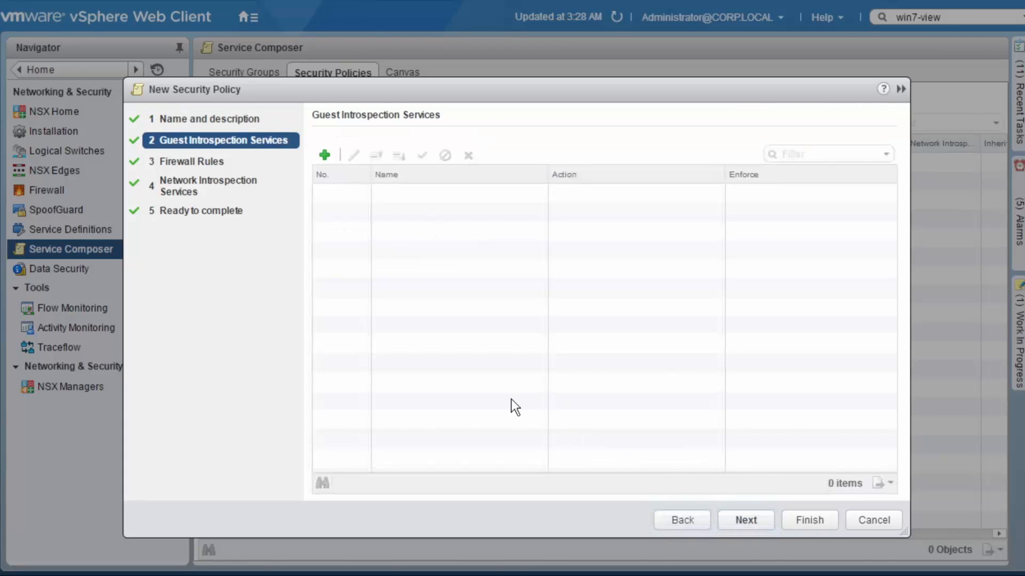
Add a guest introspection service named AV-FIM-HIPS to the policy, using Trend Micro Deep Security as the service
click(325, 155)
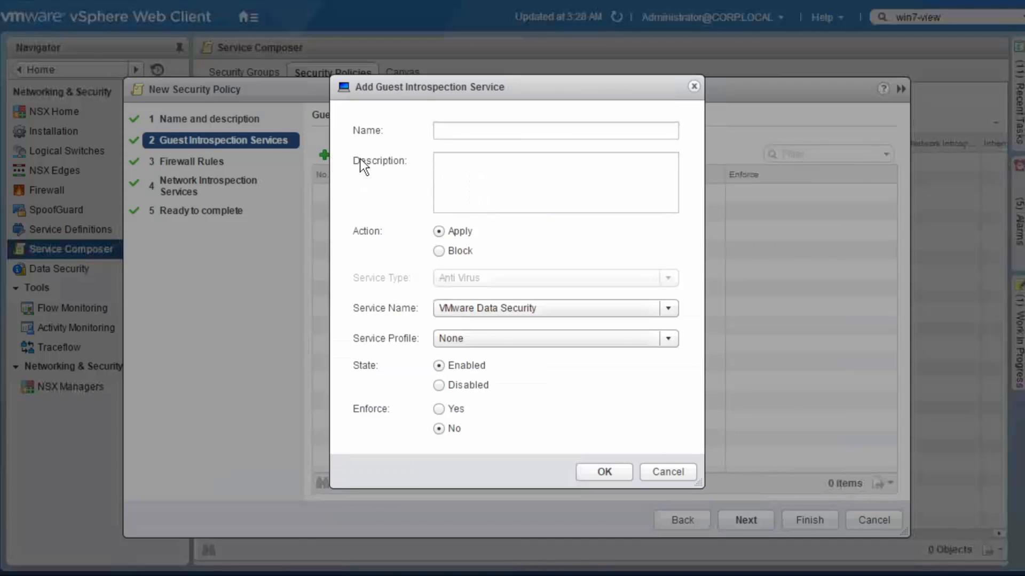
click(490, 130)
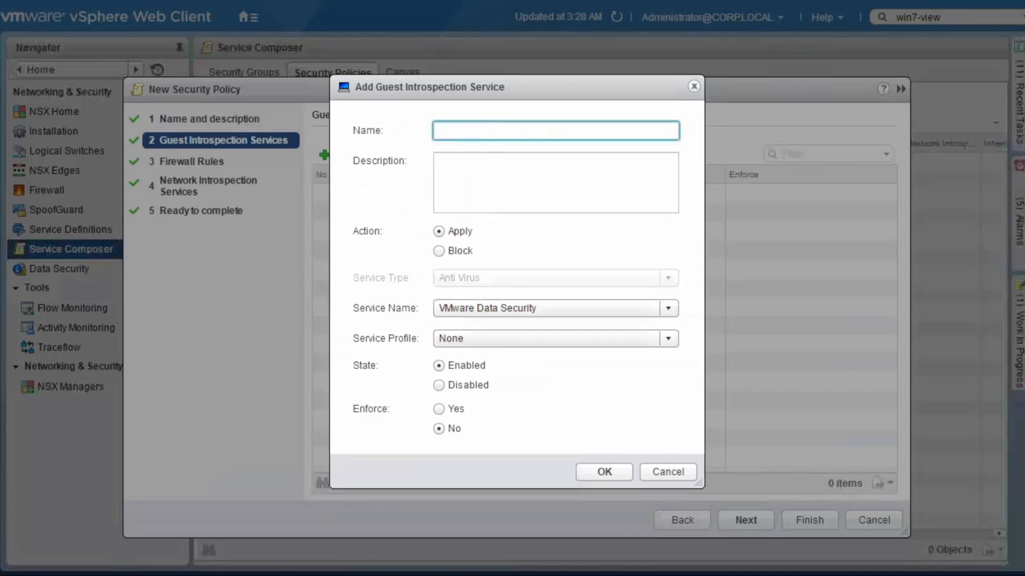
text(AV-FIM-HIPS)
click(669, 309)
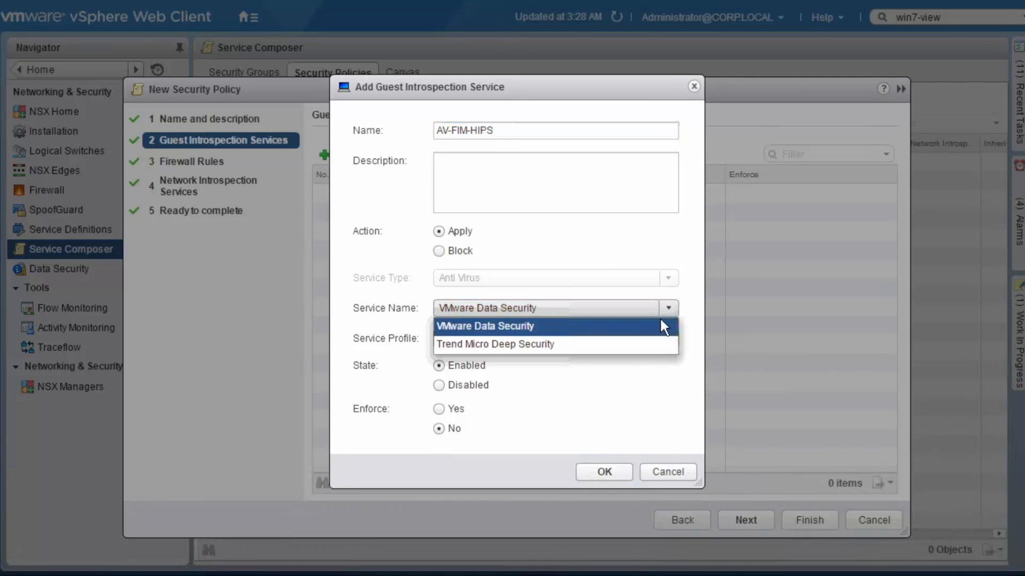
click(632, 344)
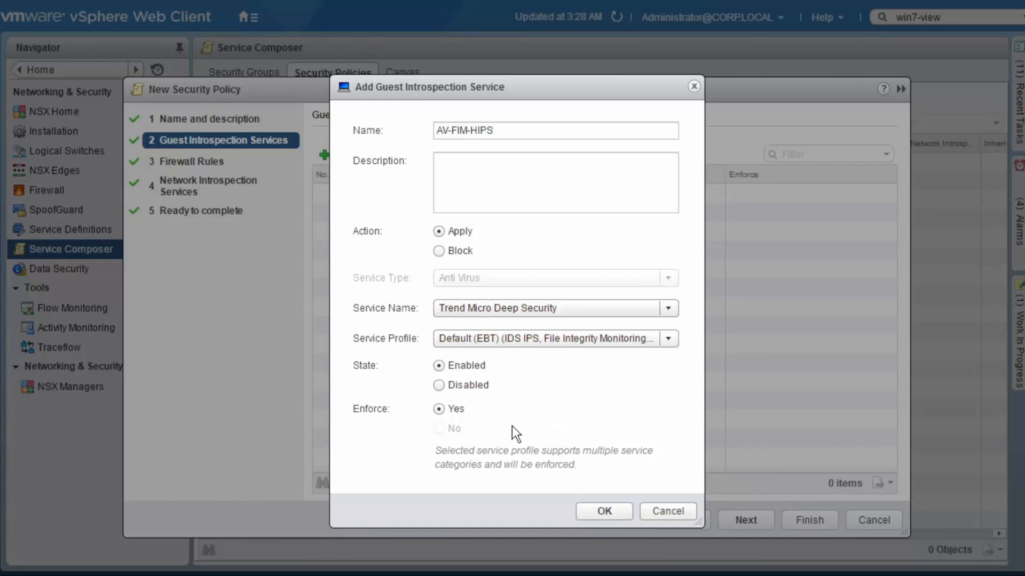
click(602, 511)
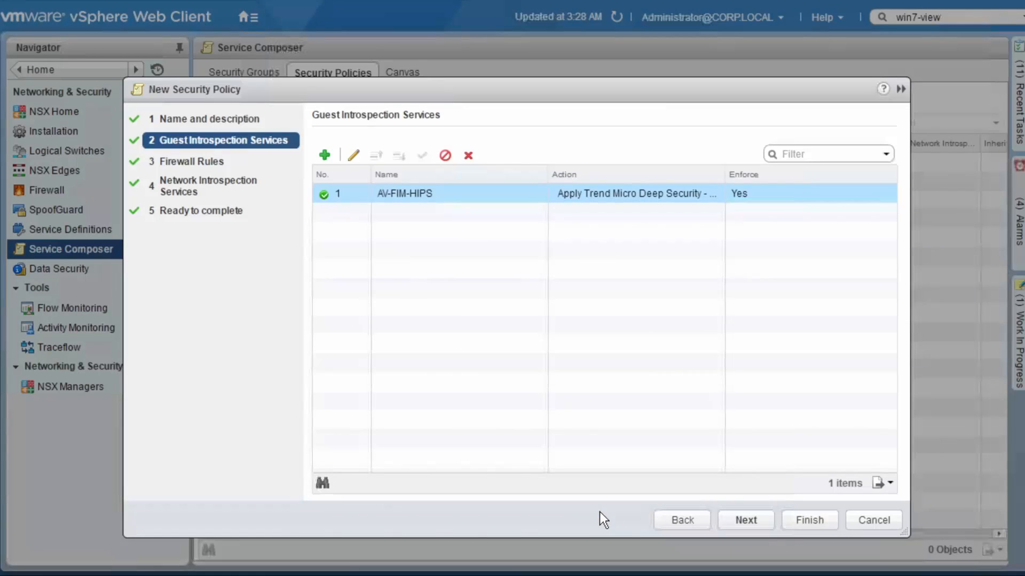
Start adding a network introspection service to the policy and name it NIPS-out
click(211, 185)
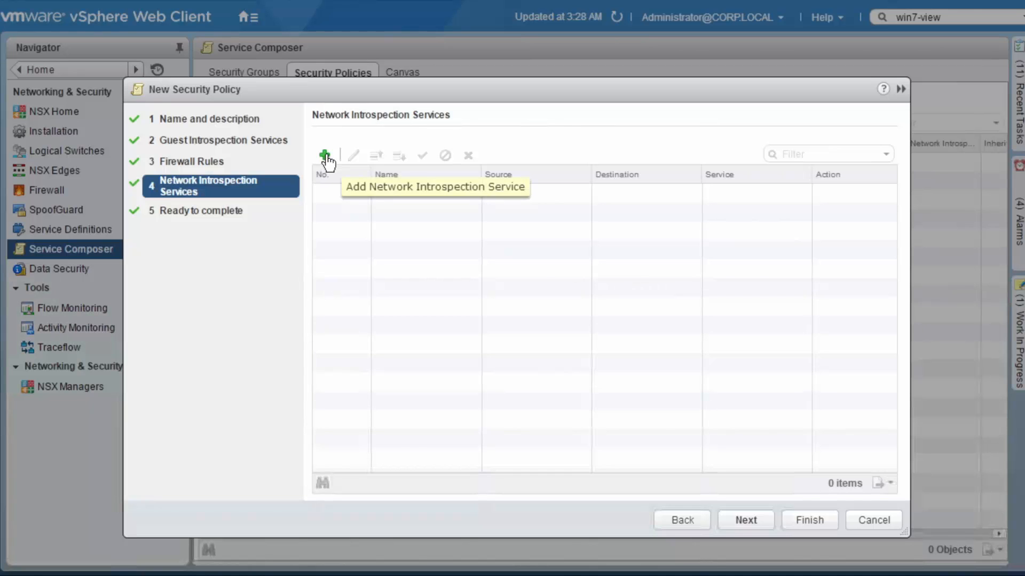
click(324, 156)
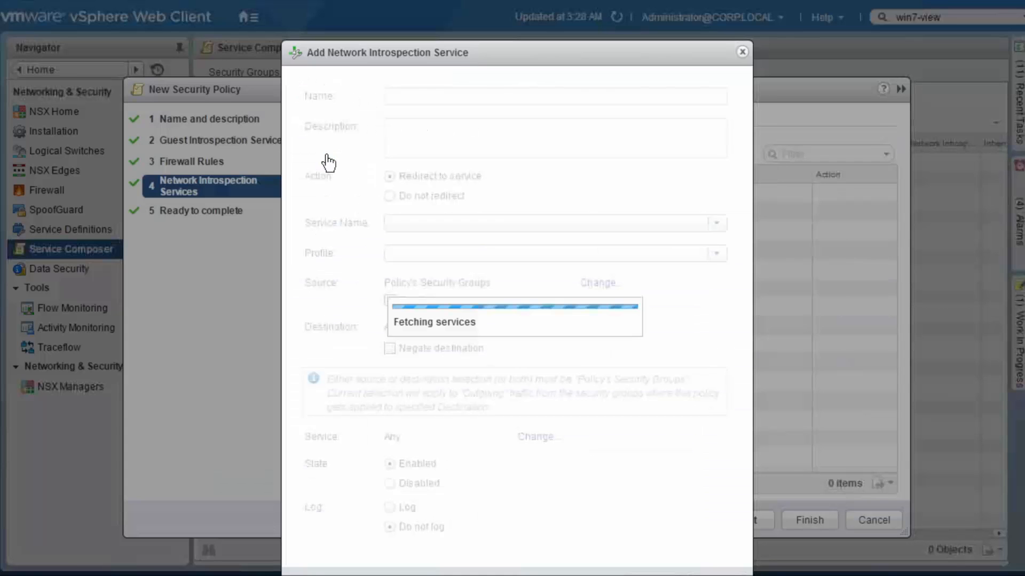
click(465, 90)
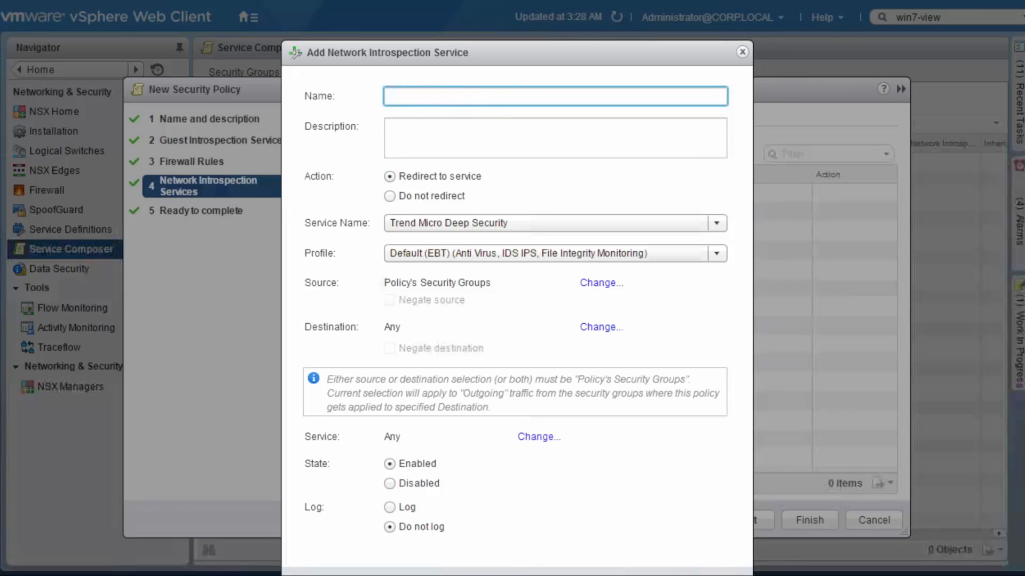
text(NIPS-out)
Restrict the NIPS-out network introspection service to the TCP-445 service
click(534, 438)
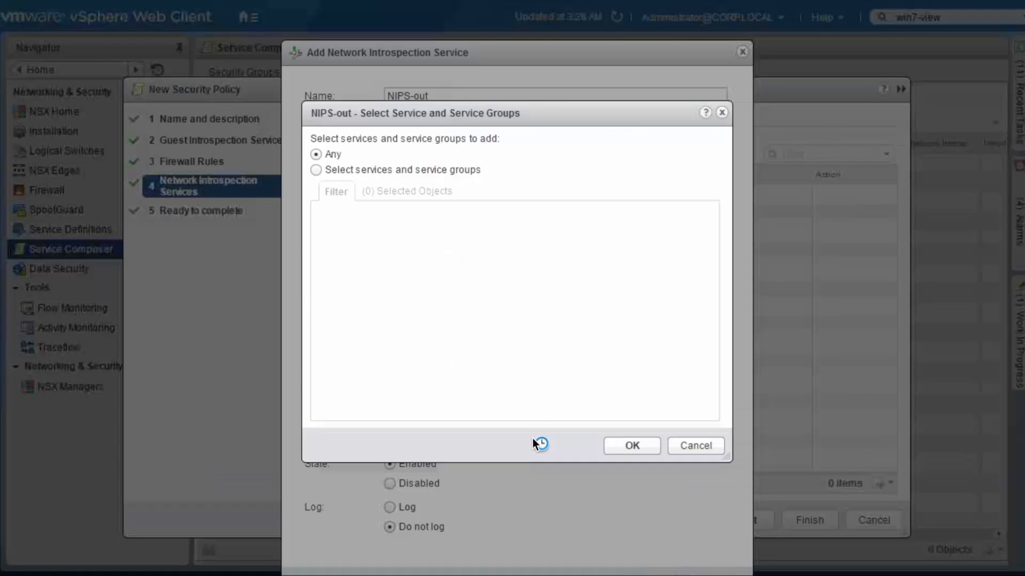
click(316, 170)
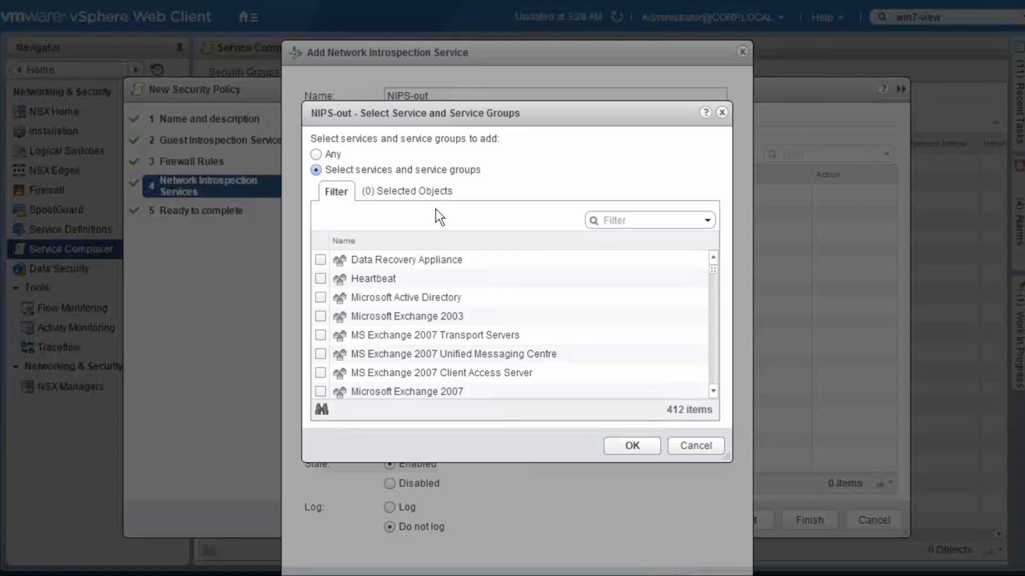
click(622, 221)
text(445)
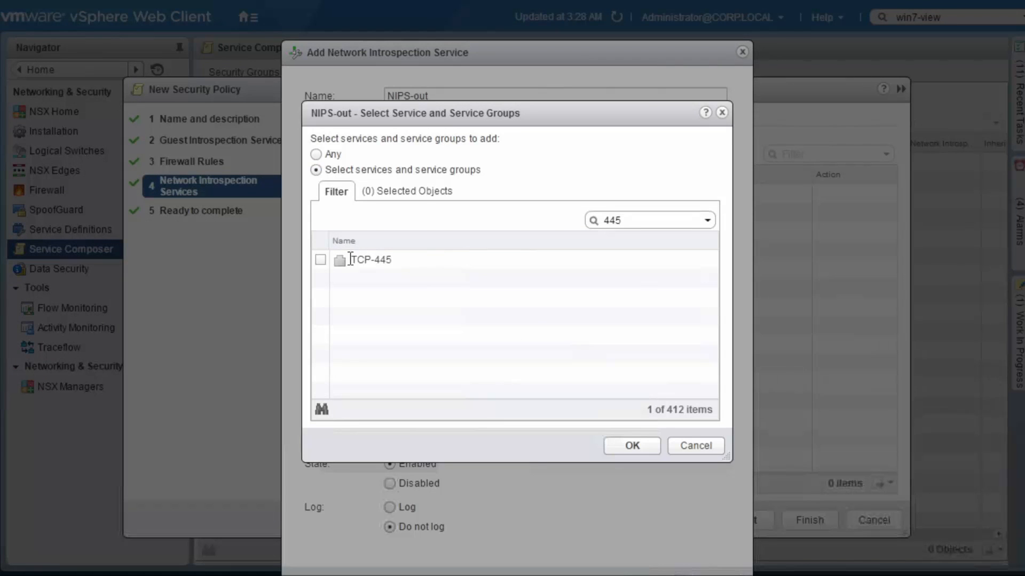
click(320, 260)
click(643, 443)
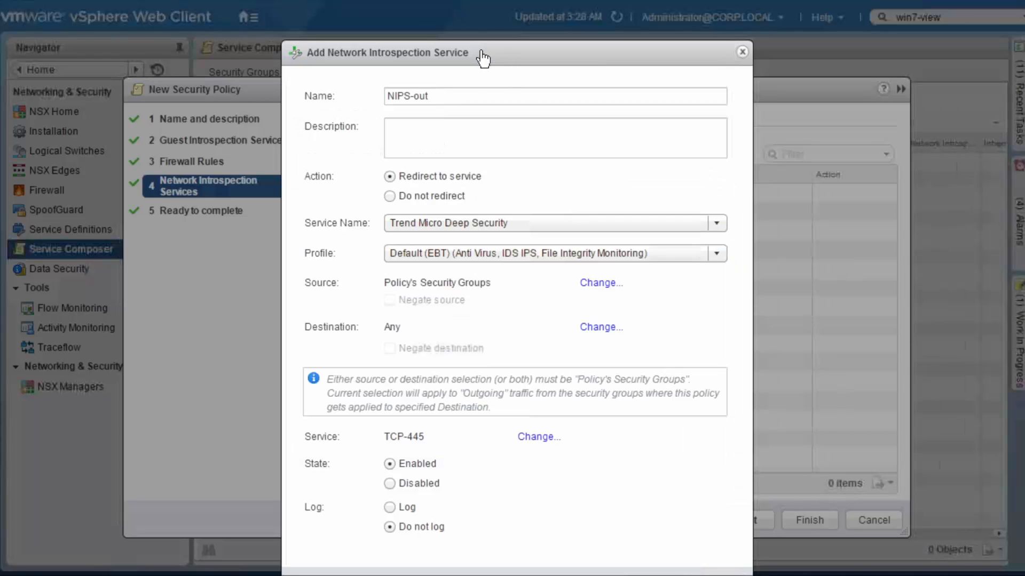
Enable logging for the NIPS-out network introspection service and save it to the policy
drag(480, 53, 495, 38)
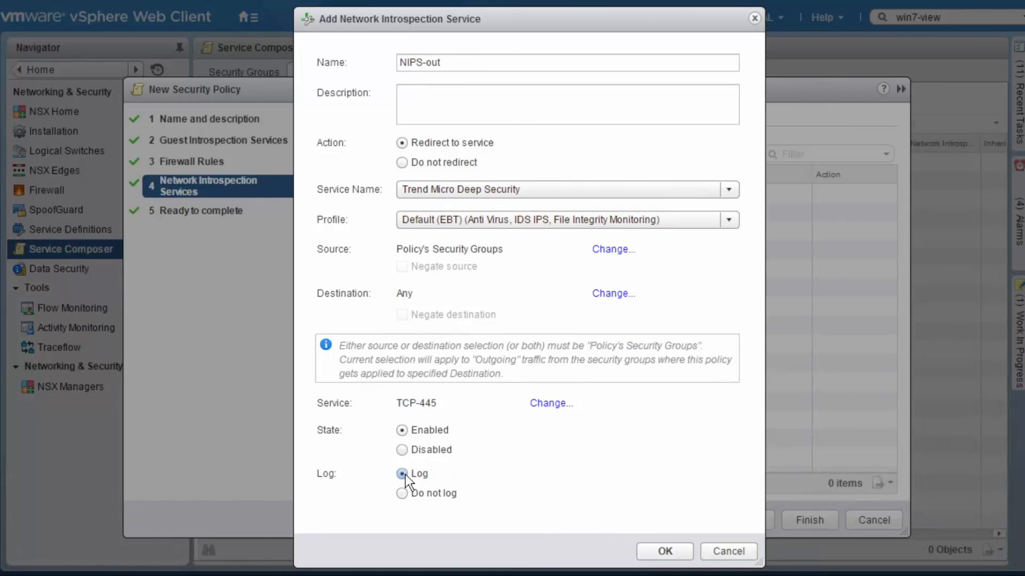
click(676, 553)
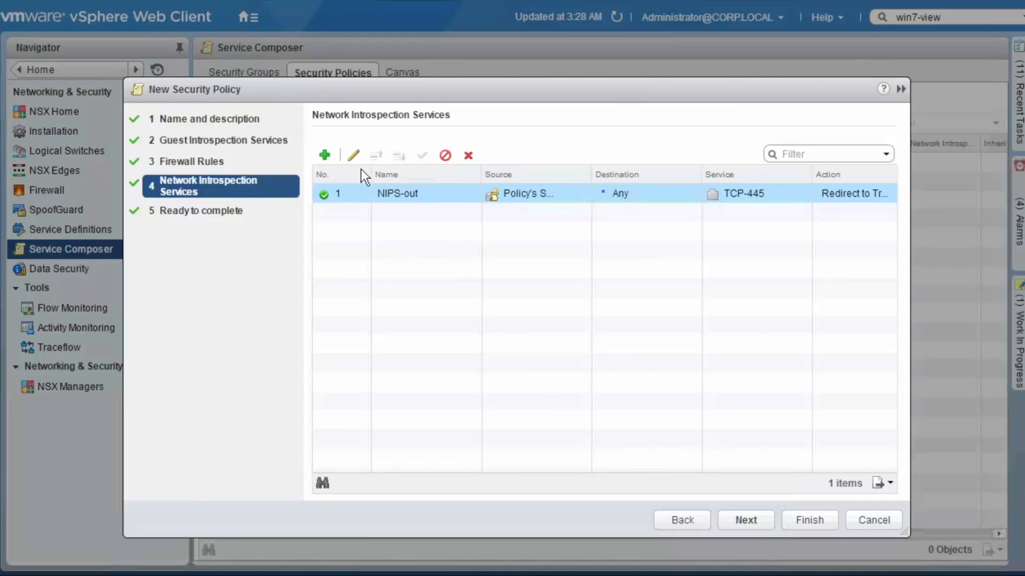
Start adding a second network introspection service named NIPS-in and set its source to Any
click(325, 156)
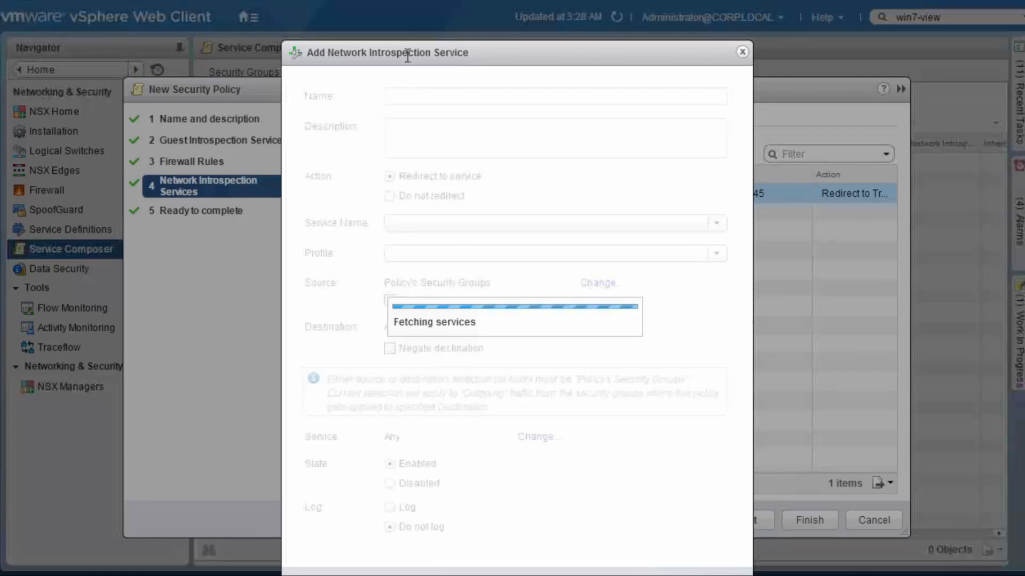
click(458, 97)
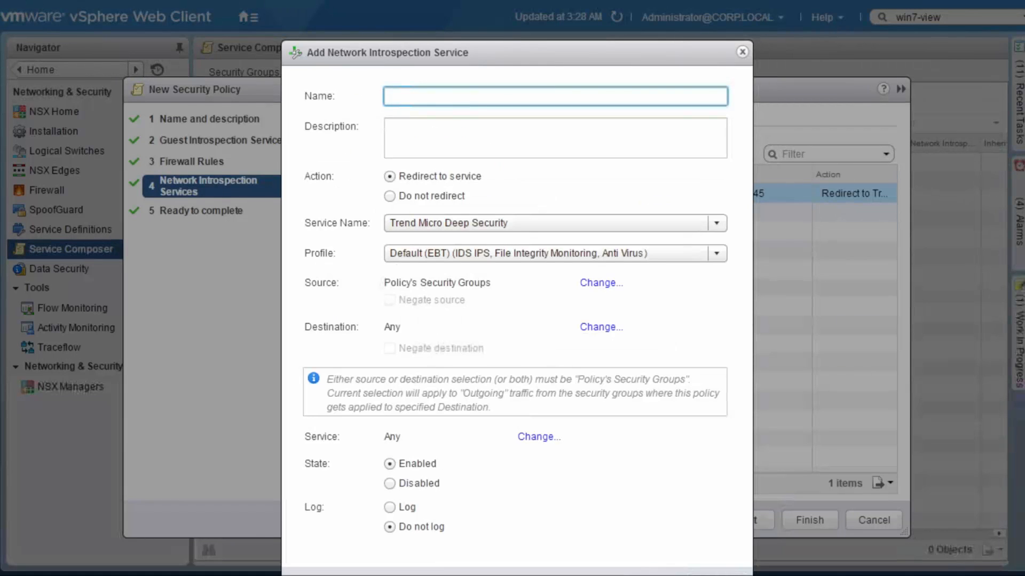
text(NIPS-in)
click(605, 283)
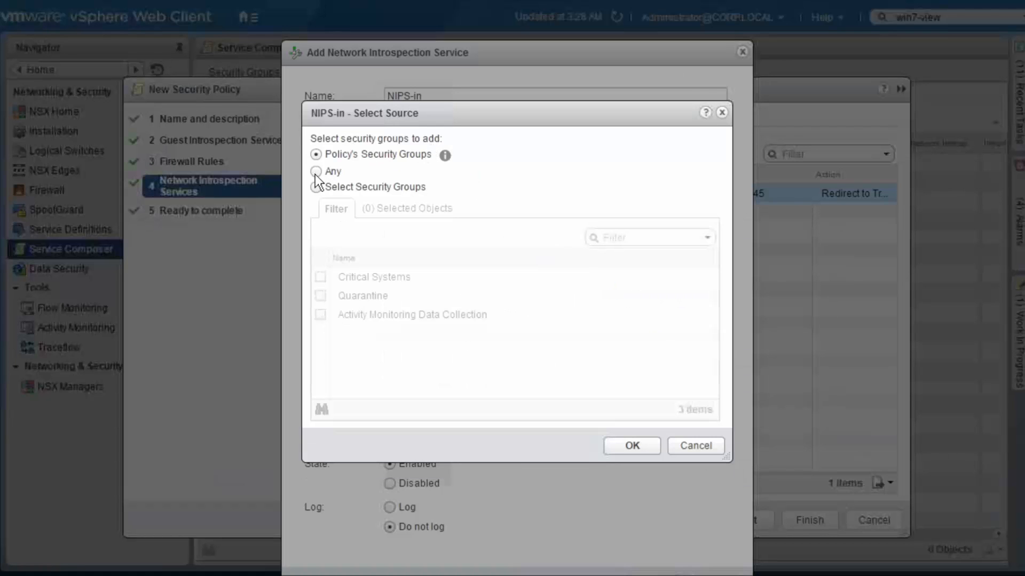
click(317, 173)
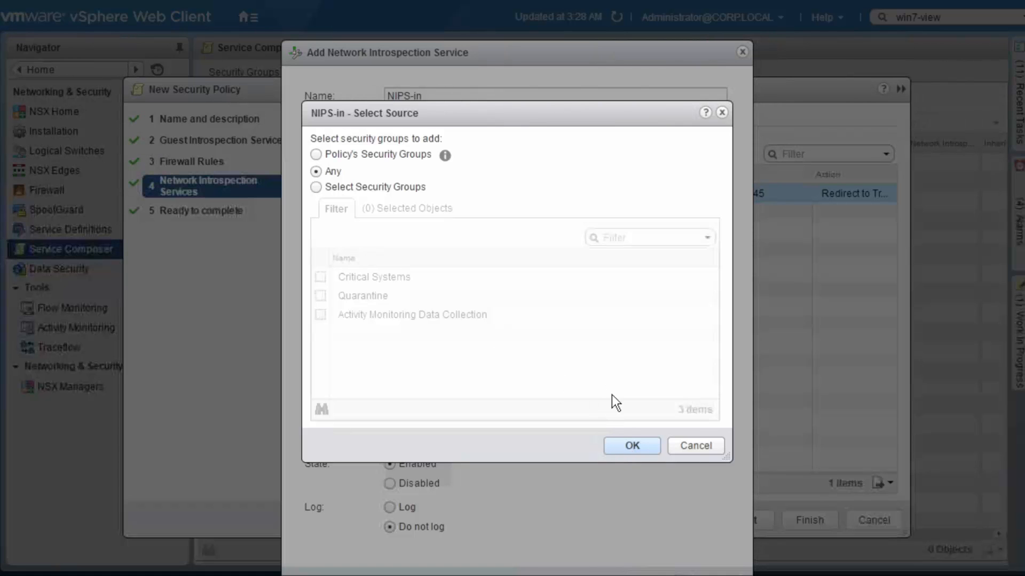
click(631, 446)
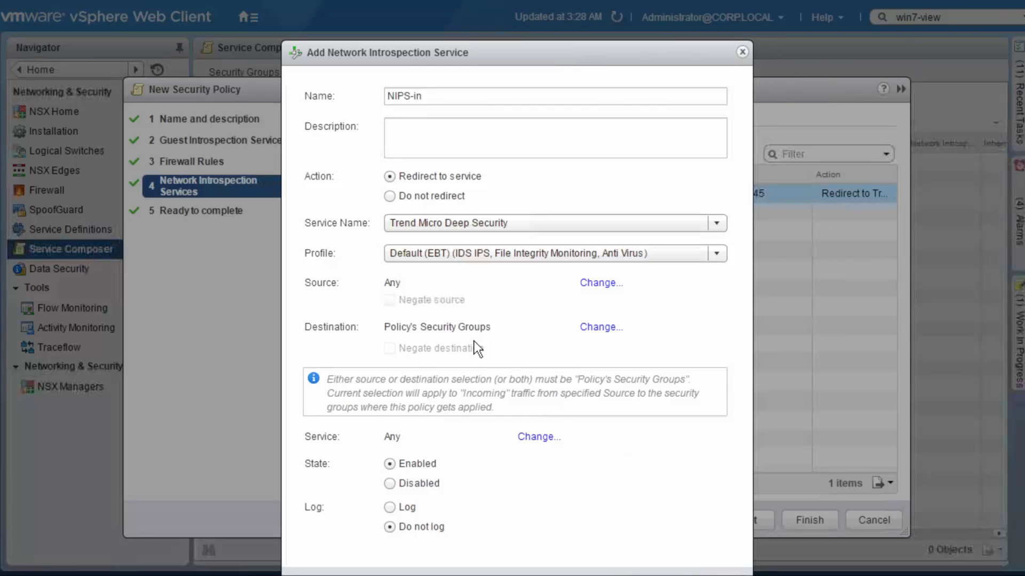
Restrict NIPS-in to the TCP-445 service, enable its logging, and save it to the policy
click(536, 438)
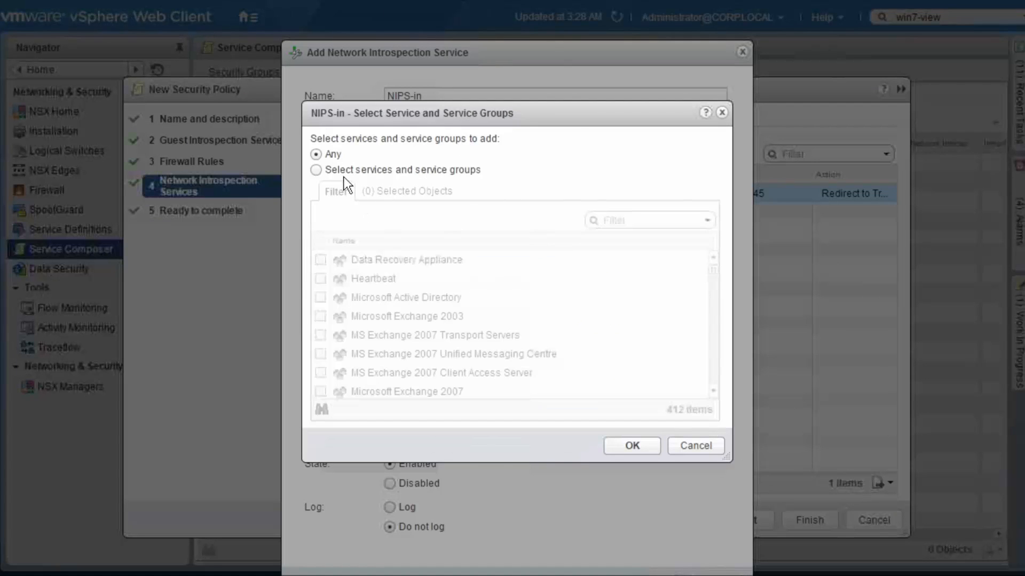
click(316, 170)
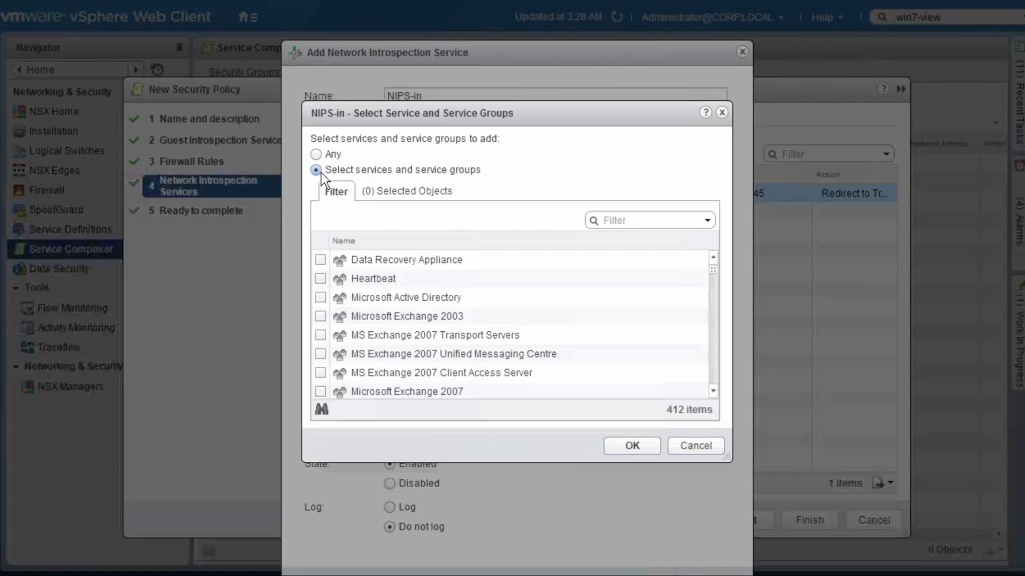
click(628, 221)
text(445)
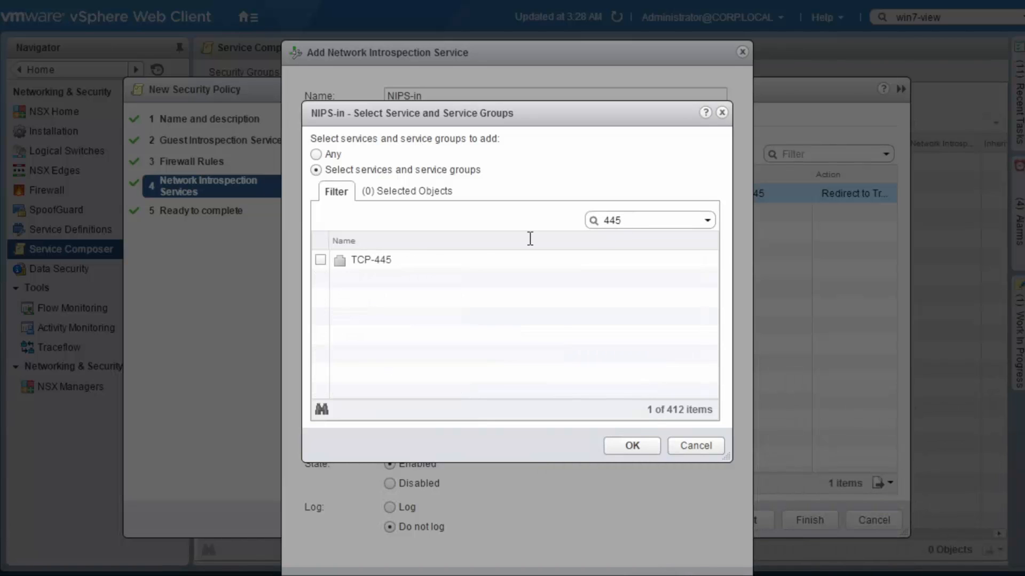
click(321, 260)
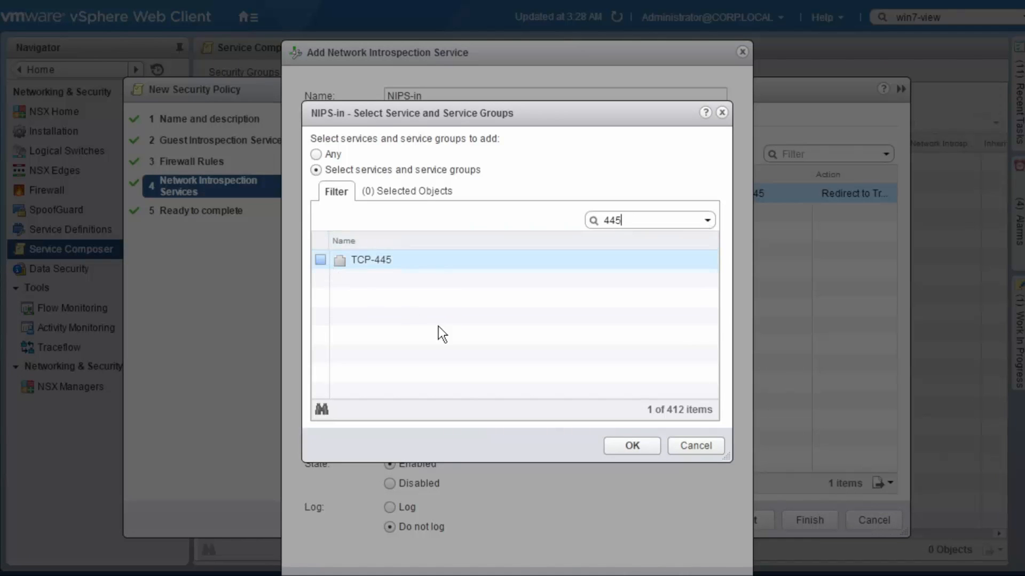
click(635, 446)
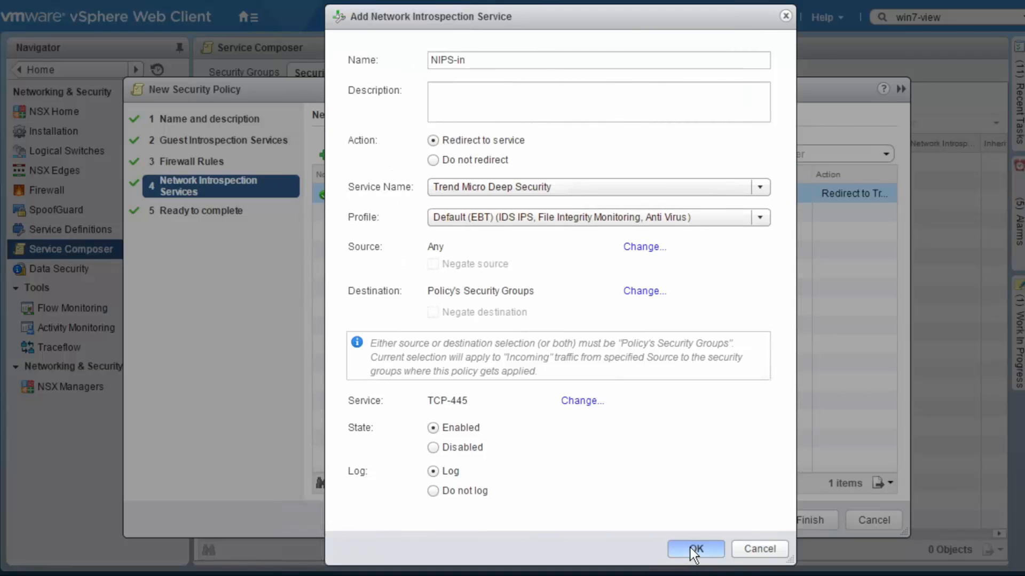
click(692, 549)
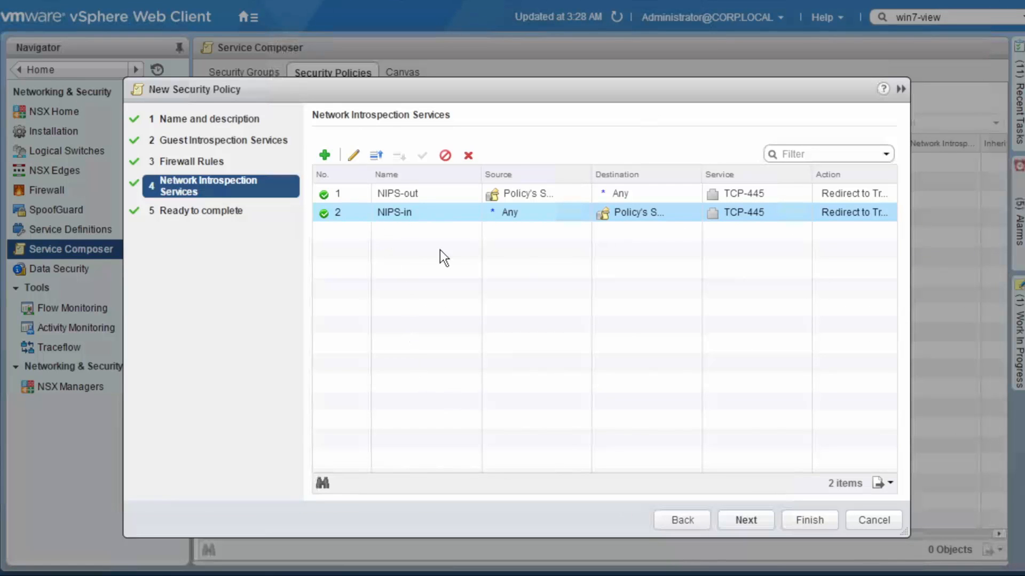
Finish the AV-FIM-HIPS-NIPS security policy and apply it to the Critical Systems security group
click(803, 520)
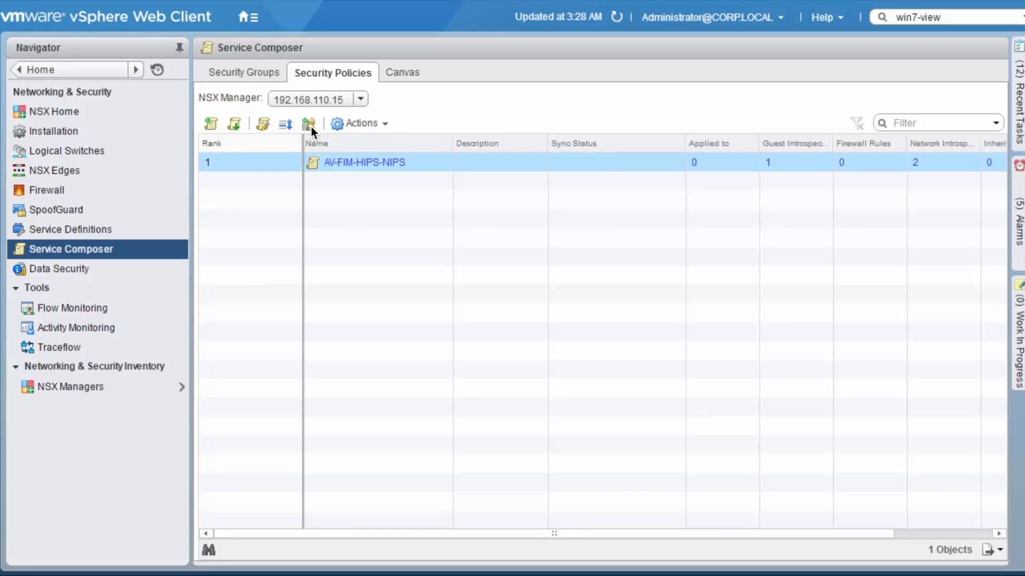
click(311, 127)
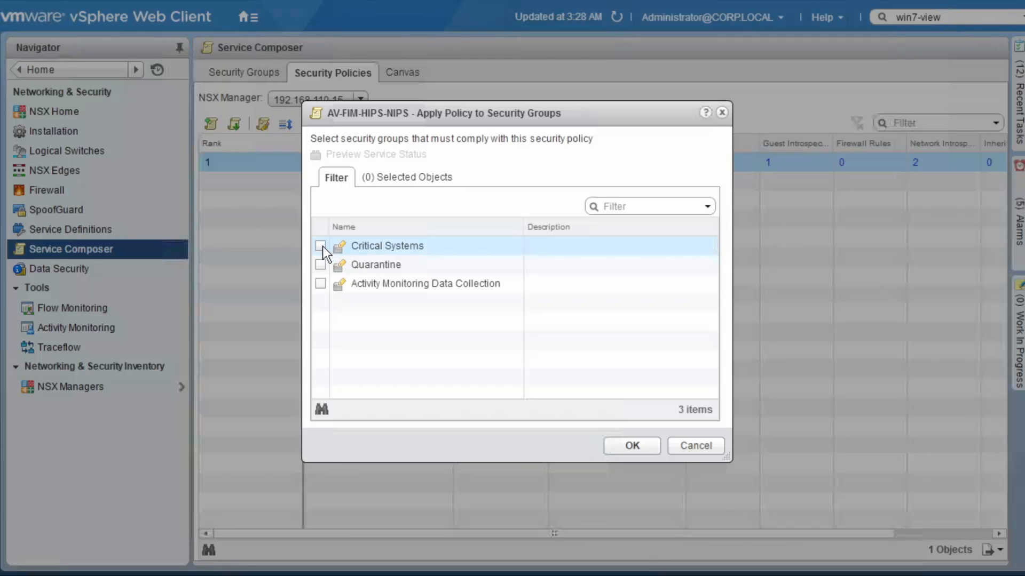
click(320, 246)
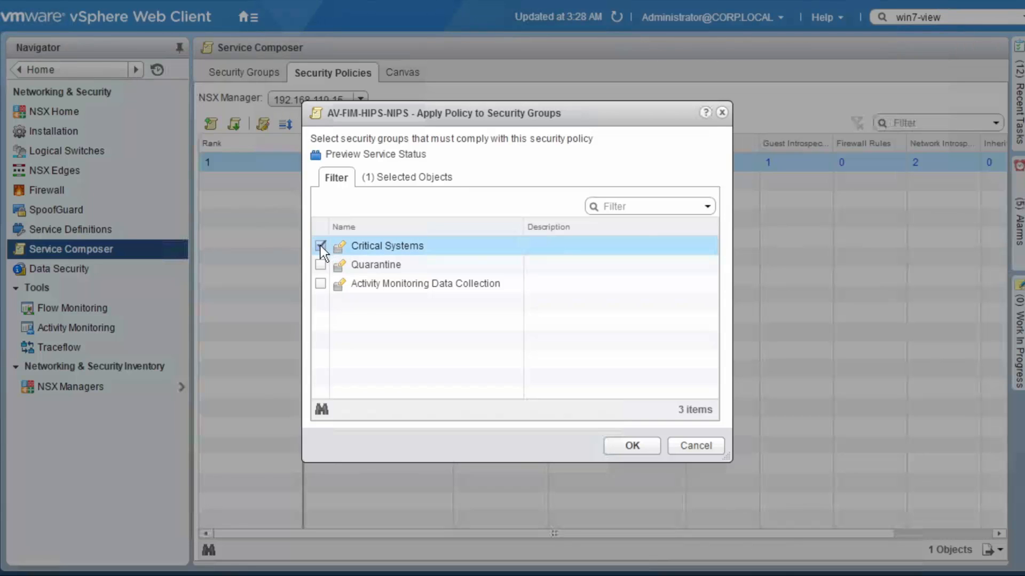
click(629, 446)
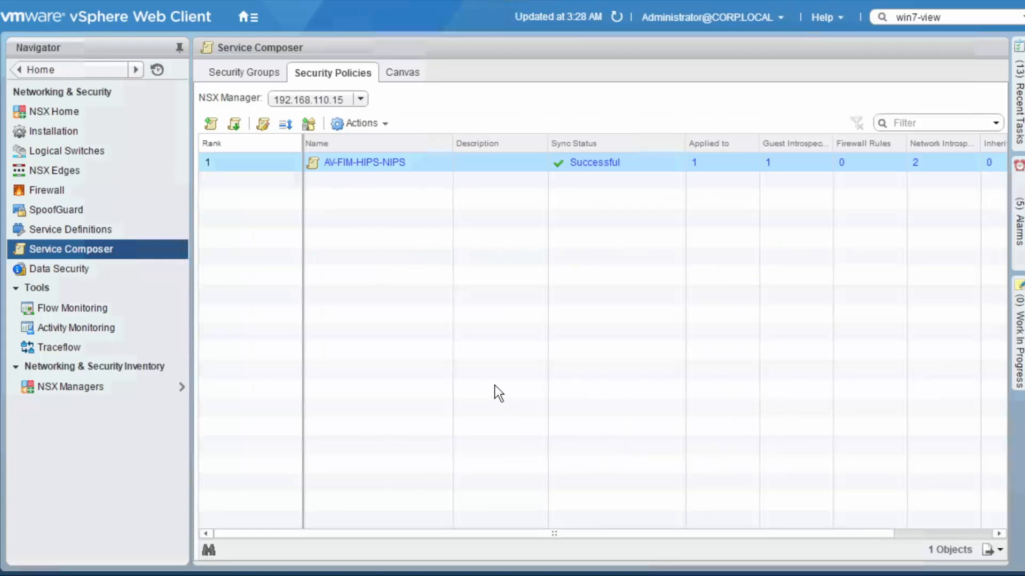
Examine the firewall's AV-FIM-HIPS-NIPS partner service rules, and check the VM members of the Quarantine group used in the general rules
click(63, 193)
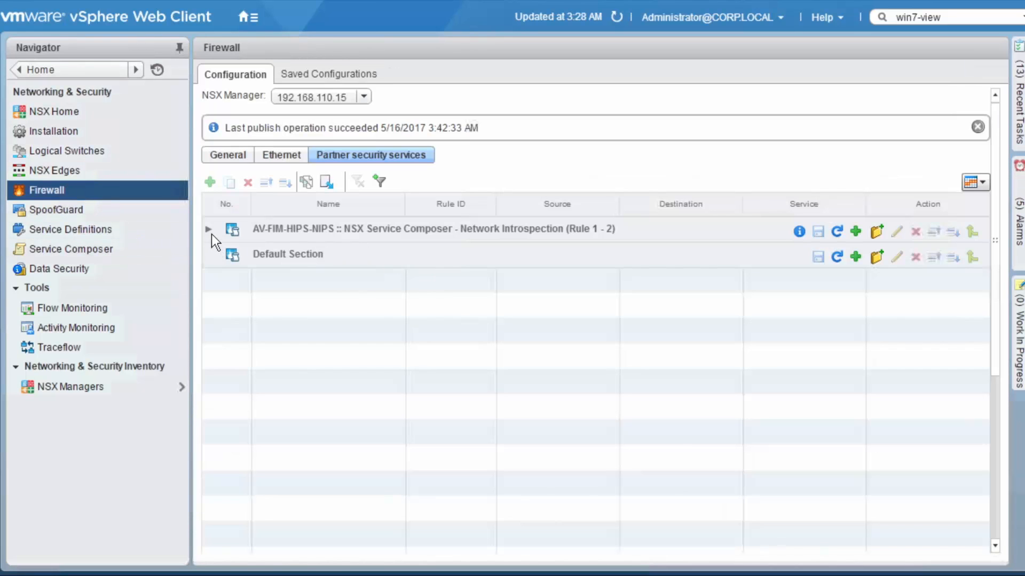
click(208, 230)
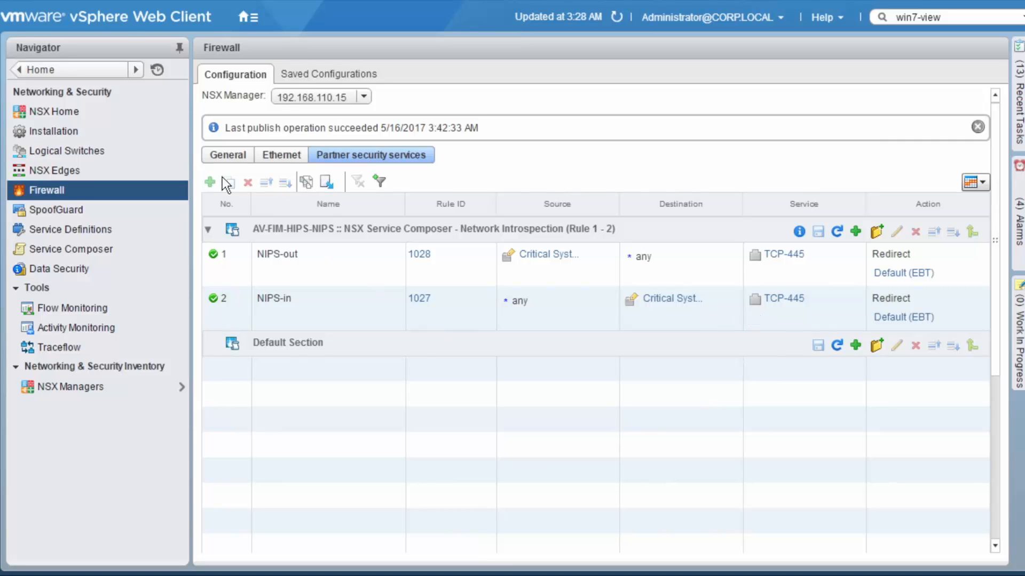
click(222, 156)
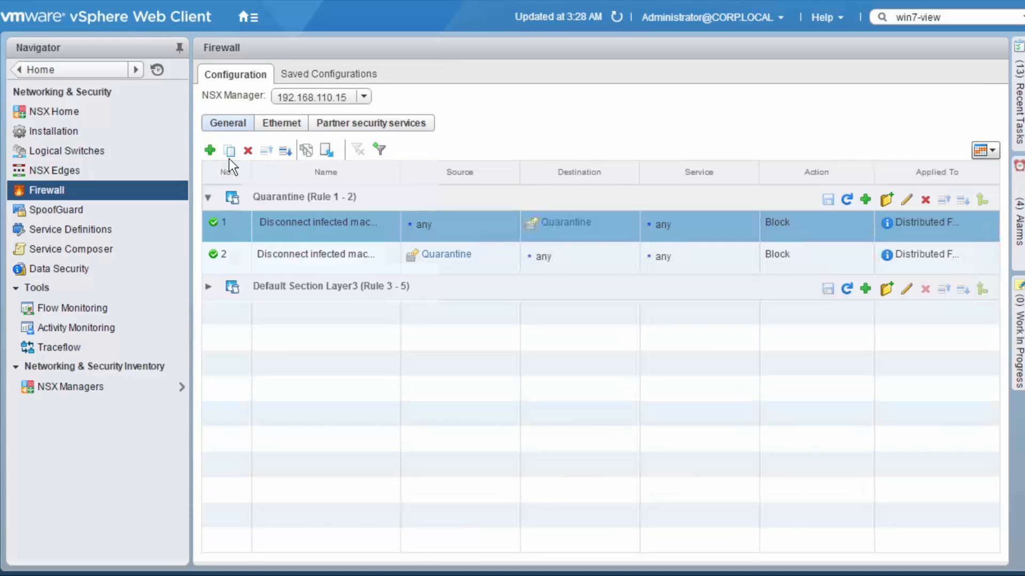
mouse_move(556, 225)
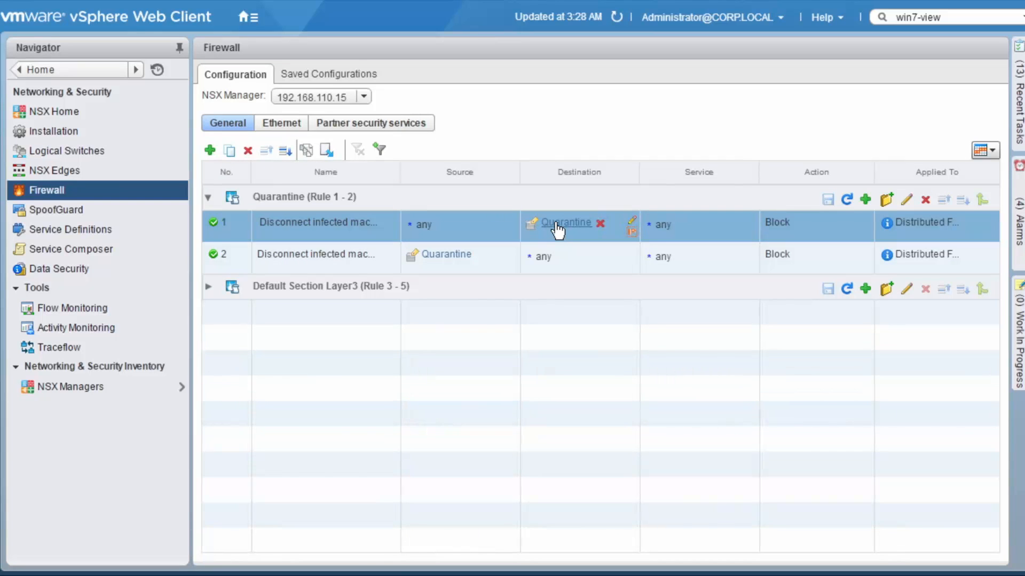
click(556, 224)
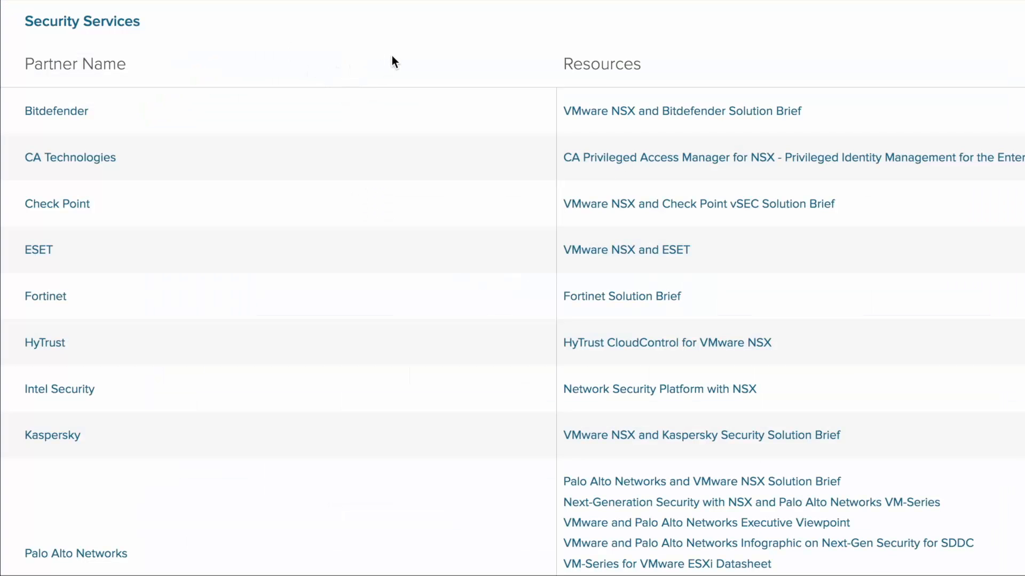
Look through the NSX security services partner list and close the Quarantine group's member list
scroll(392, 55, down, 3)
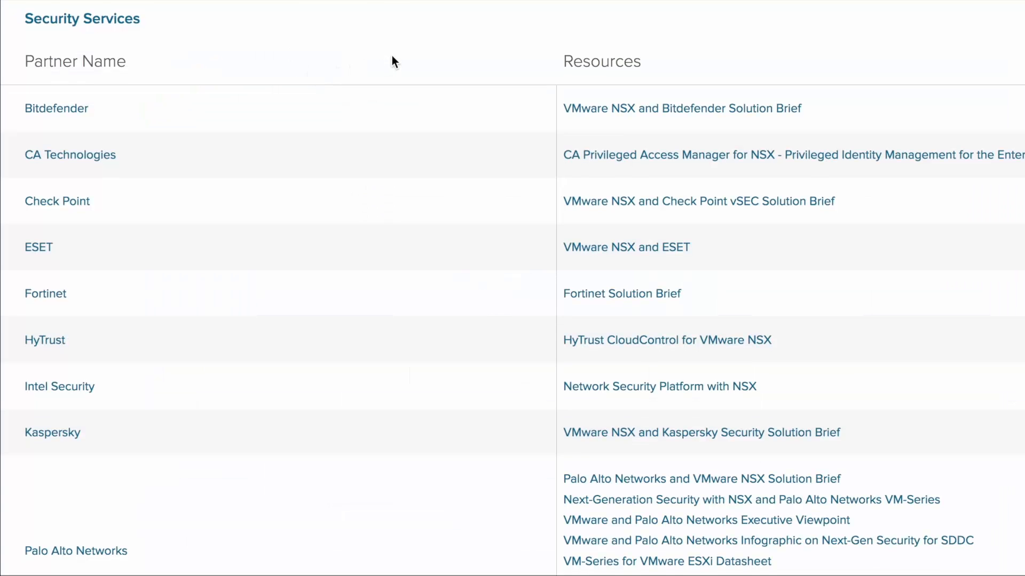
scroll(392, 55, down, 3)
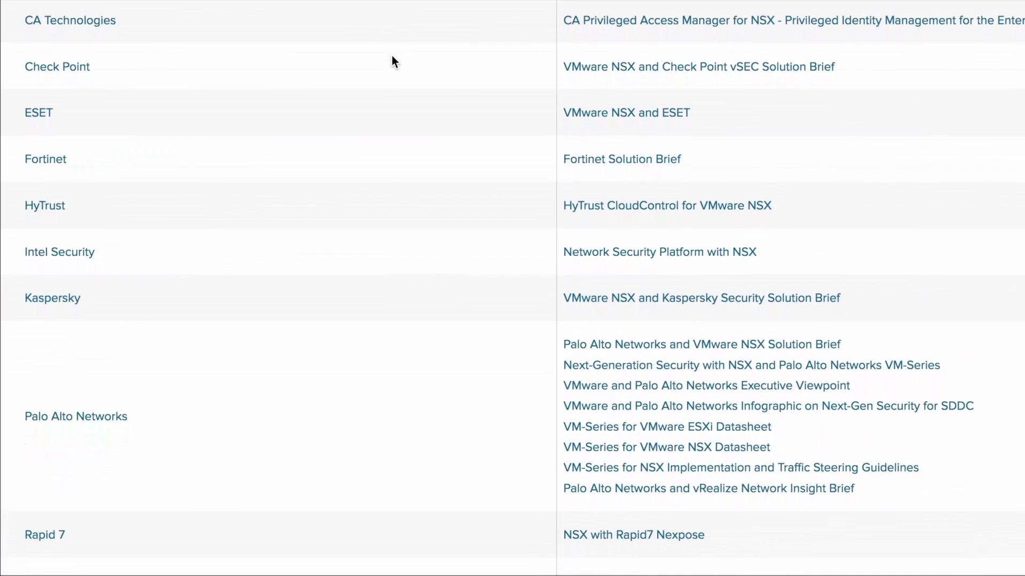
scroll(392, 56, down, 5)
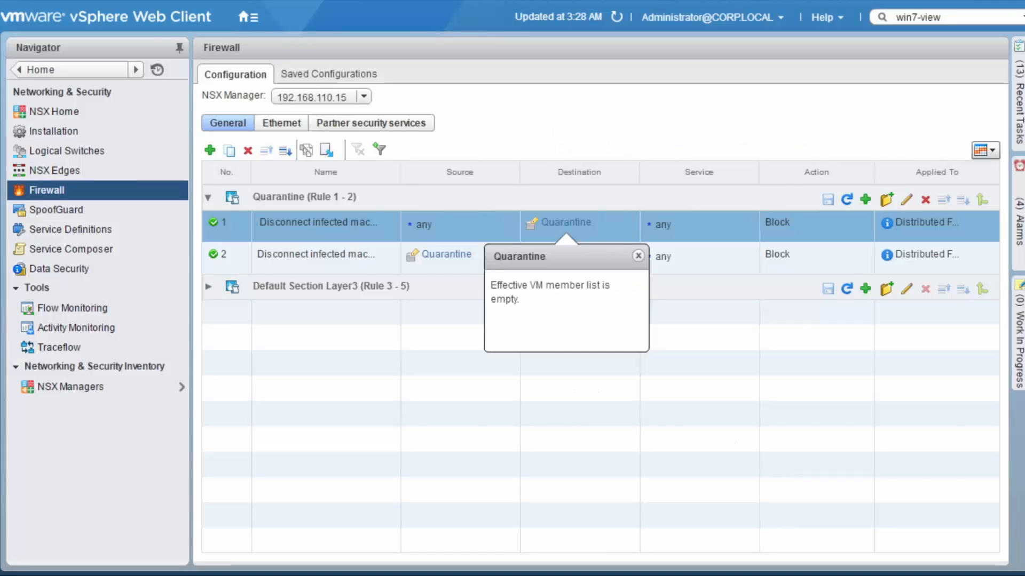
click(638, 256)
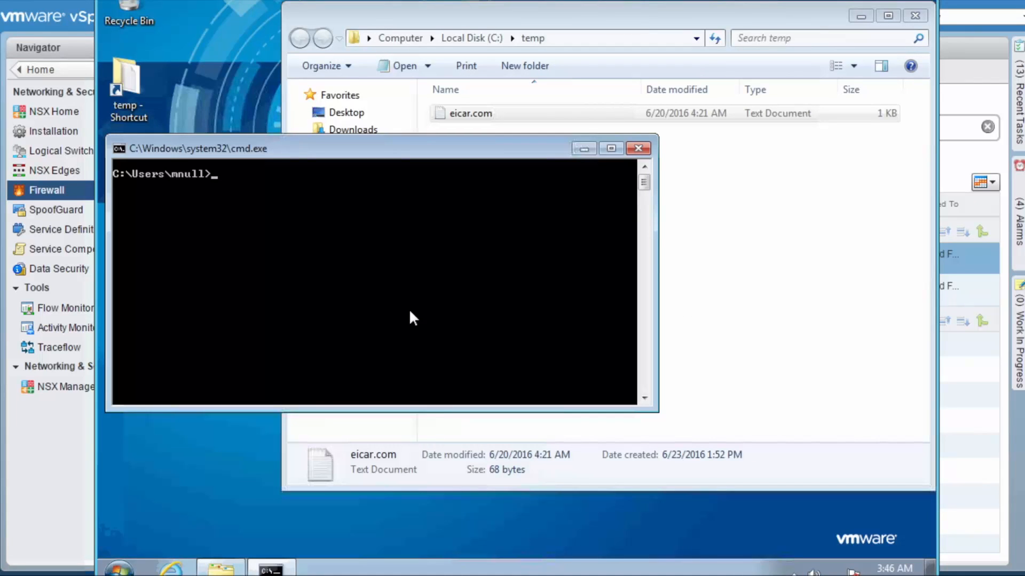
In the Windows VM's command prompt, display the IP configuration with ipconfig and start a continuous ping to 192.168.110.10
text(ipconfig)
key(Return)
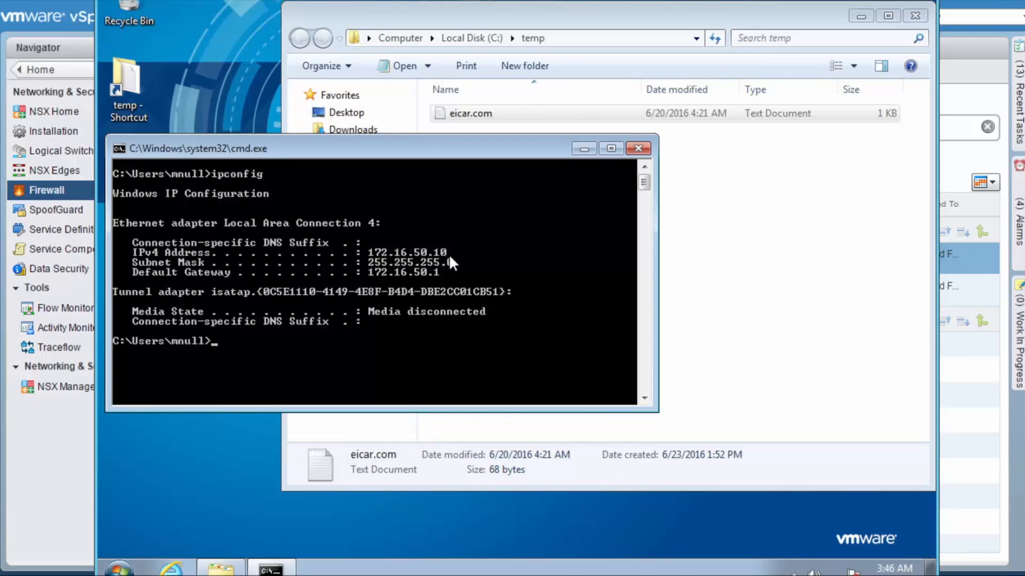
text(ping 192.168.1)
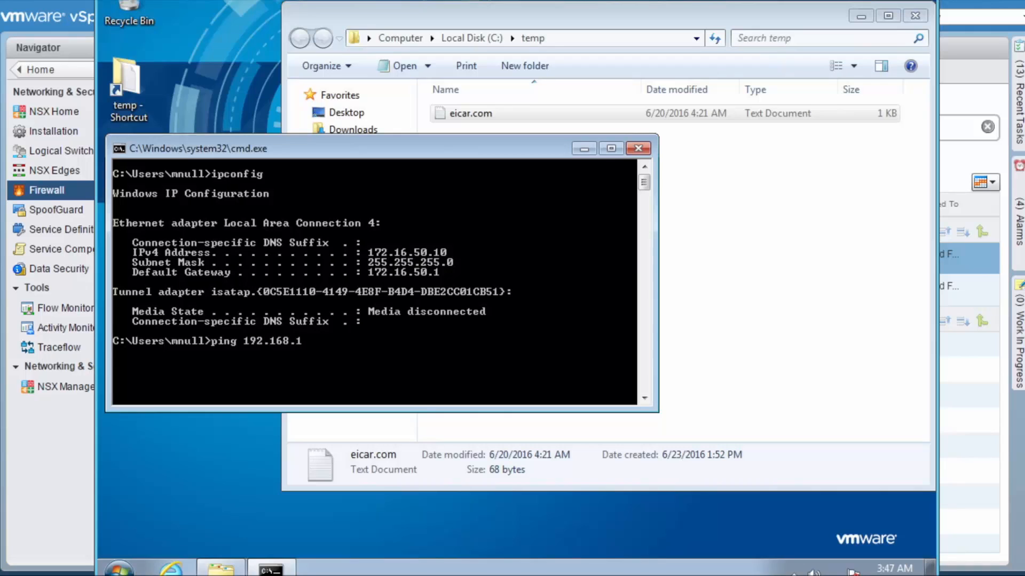
text(10.10 -t)
key(Return)
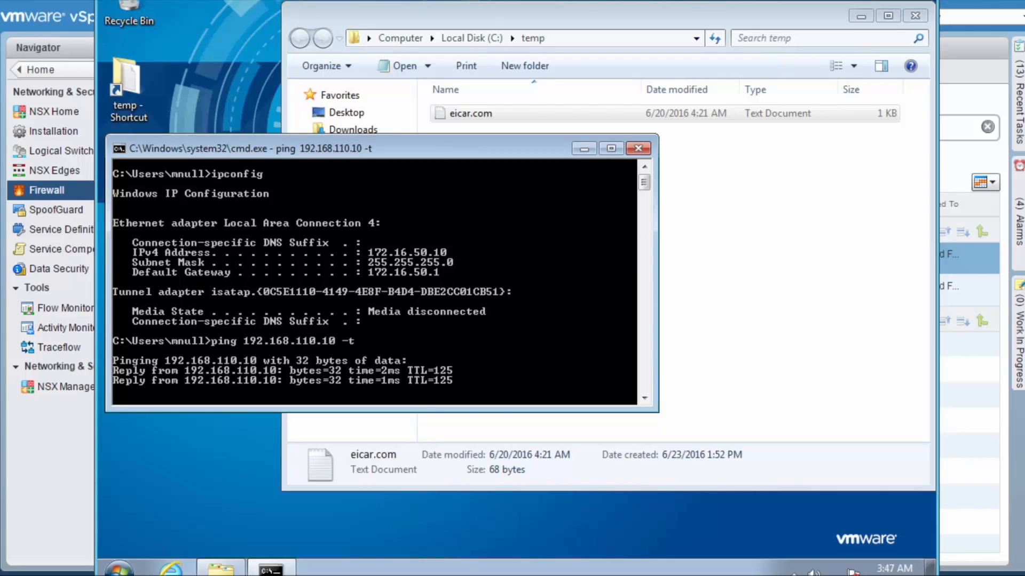
Copy eicar.com from the C:\temp folder, paste it onto the VM's desktop, and bring the running ping window to the front
click(416, 14)
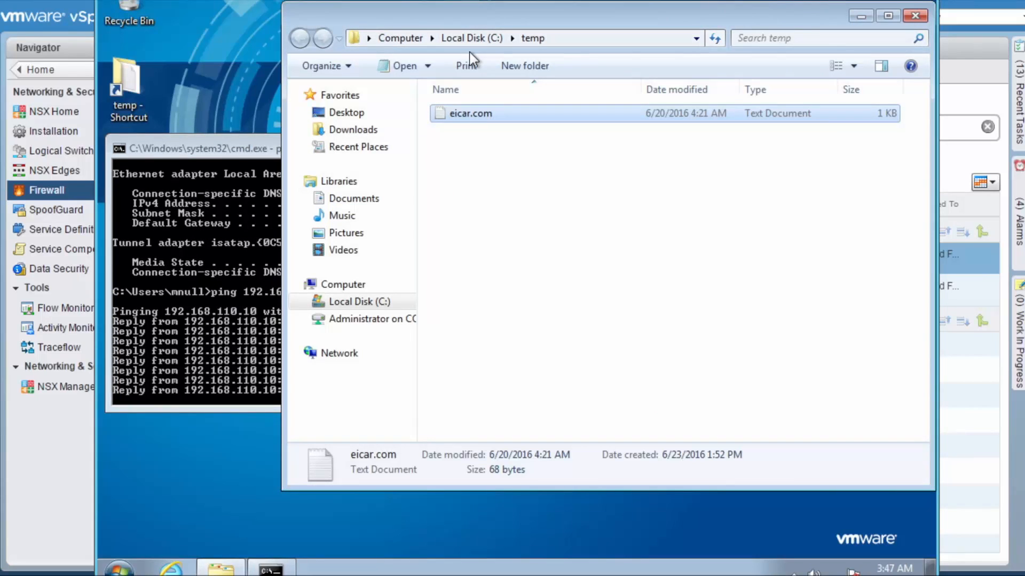
right_click(472, 115)
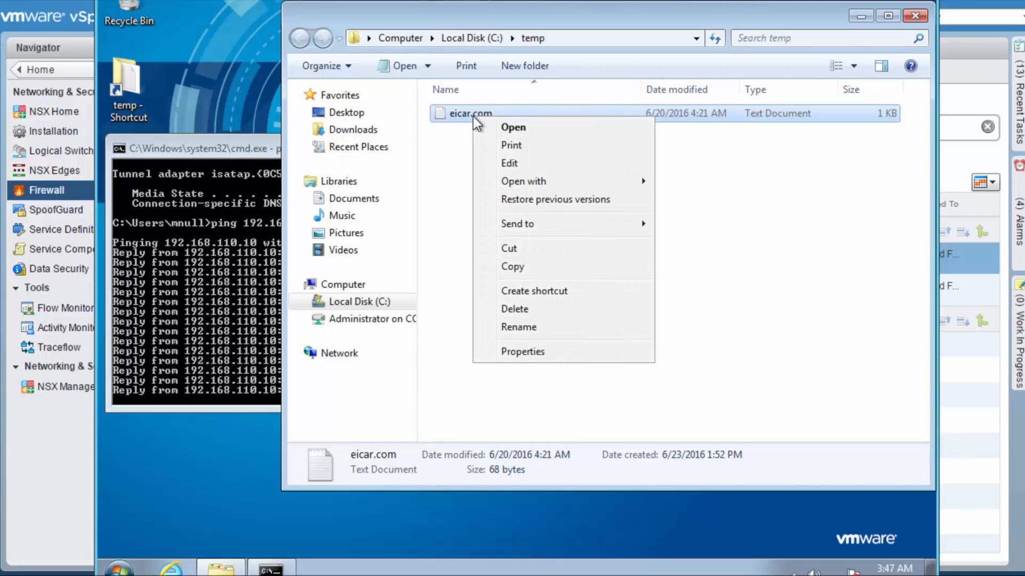
click(525, 269)
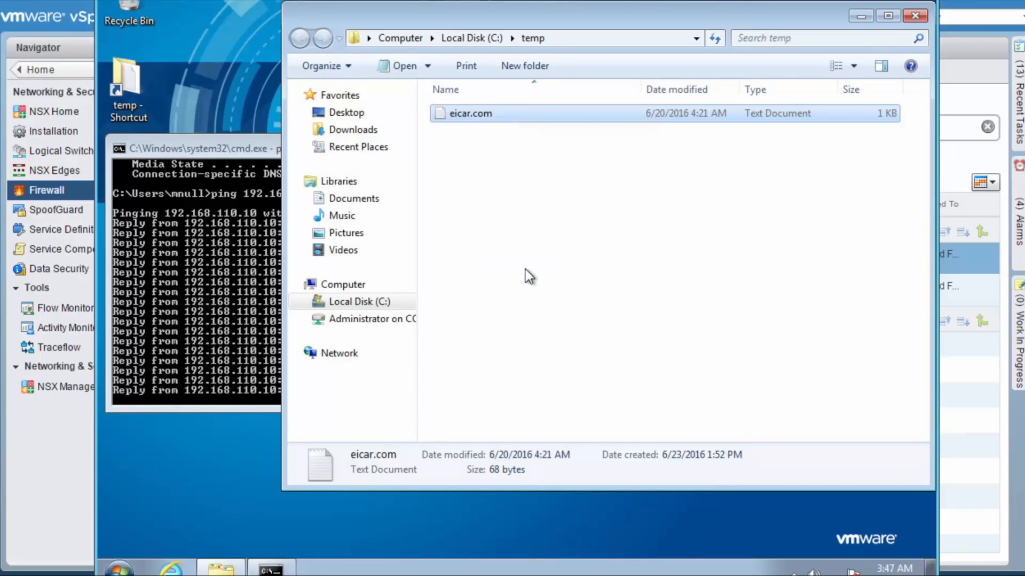
click(261, 450)
right_click(261, 448)
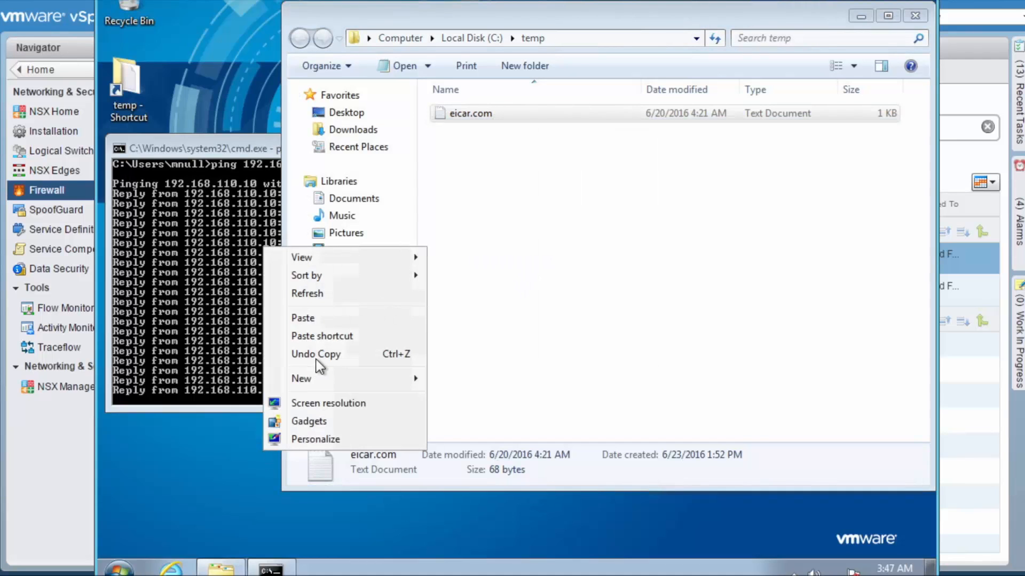
click(303, 319)
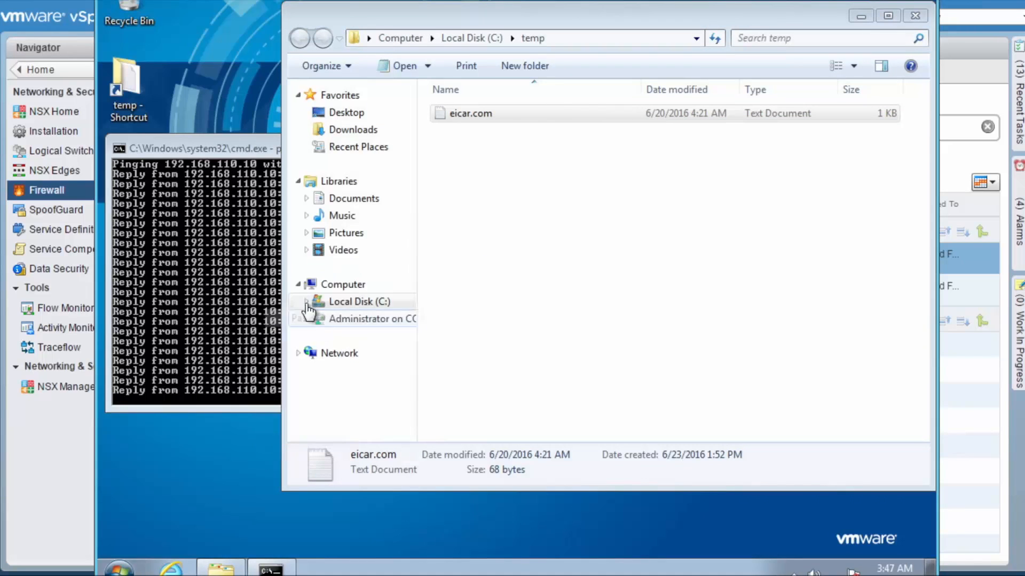
click(230, 151)
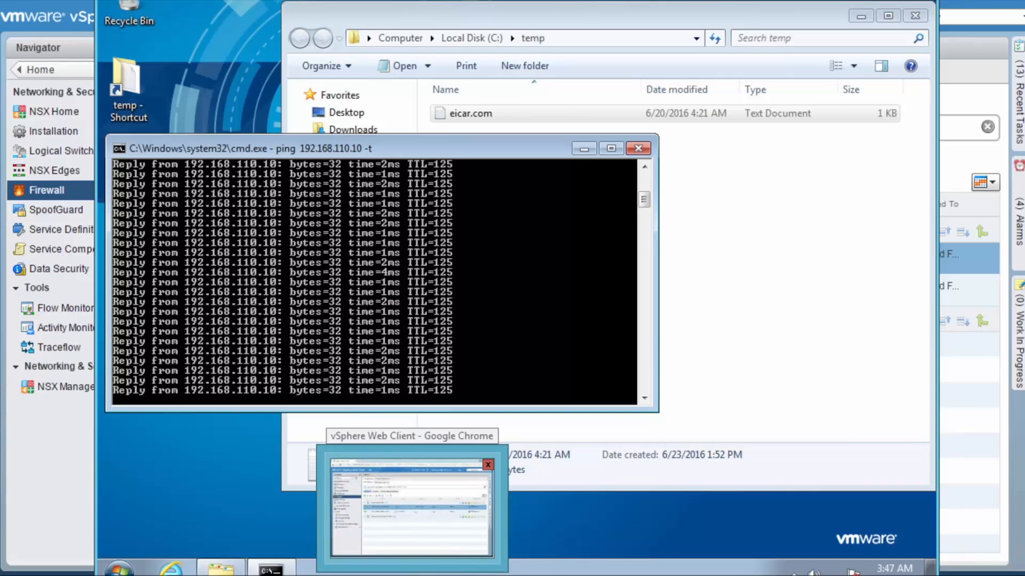
Switch to the vSphere Web Client and check the effective VM members of the Quarantine group used as destination in firewall rule 1
click(412, 575)
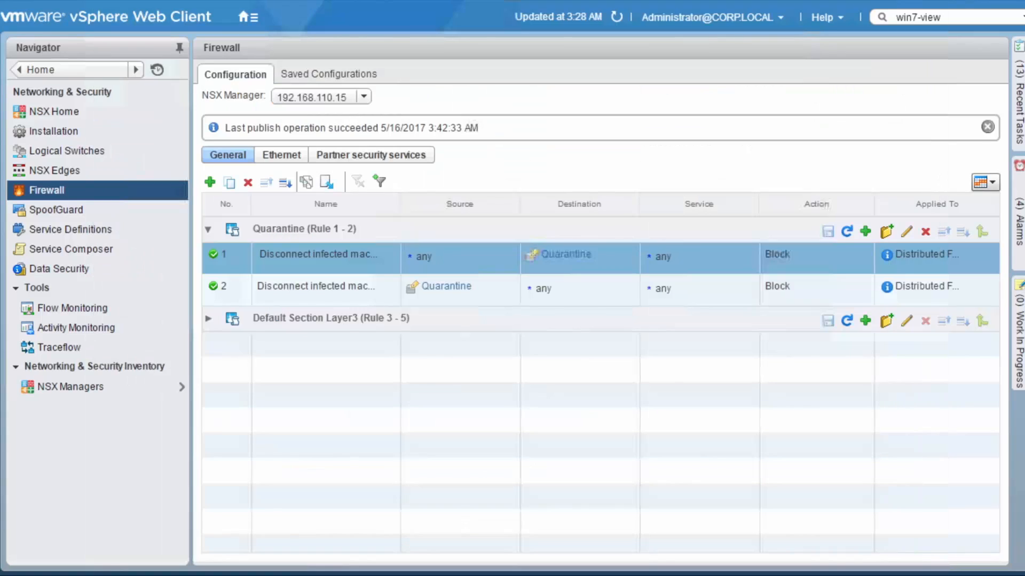
click(565, 256)
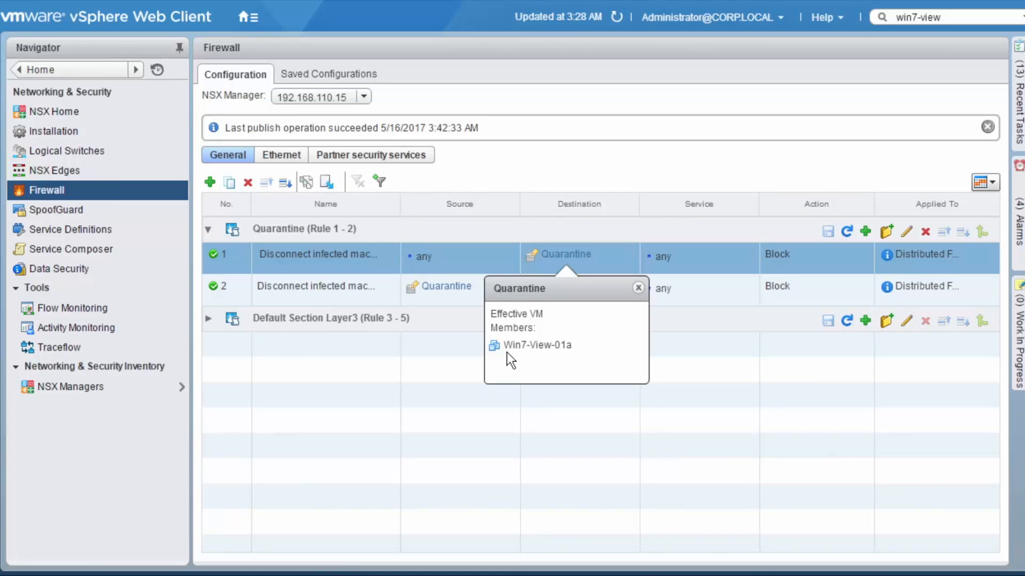
click(448, 369)
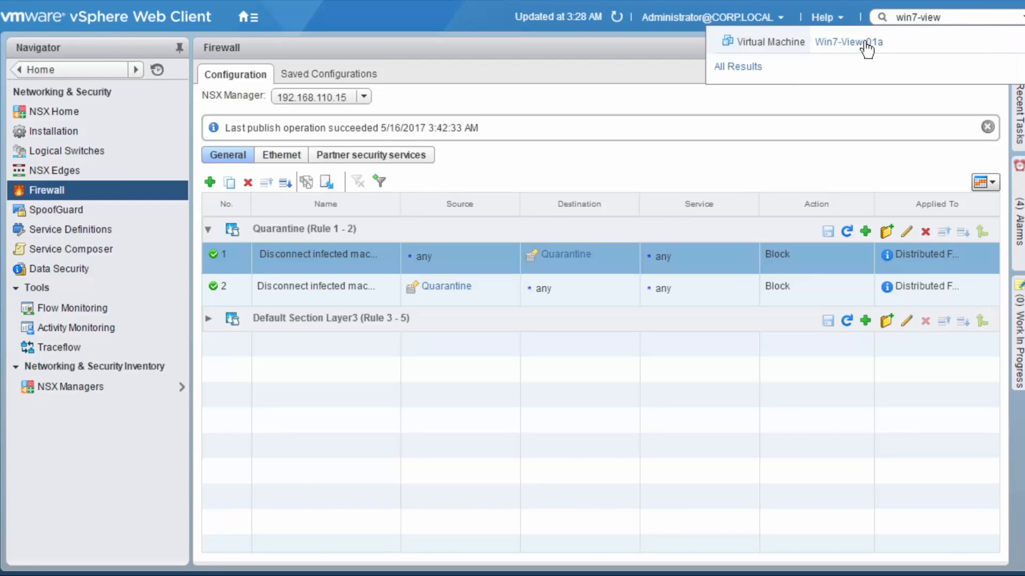
Open the summary of the Win7-View-01a virtual machine from the win7-view search and examine its security group membership and assigned security tags
click(864, 42)
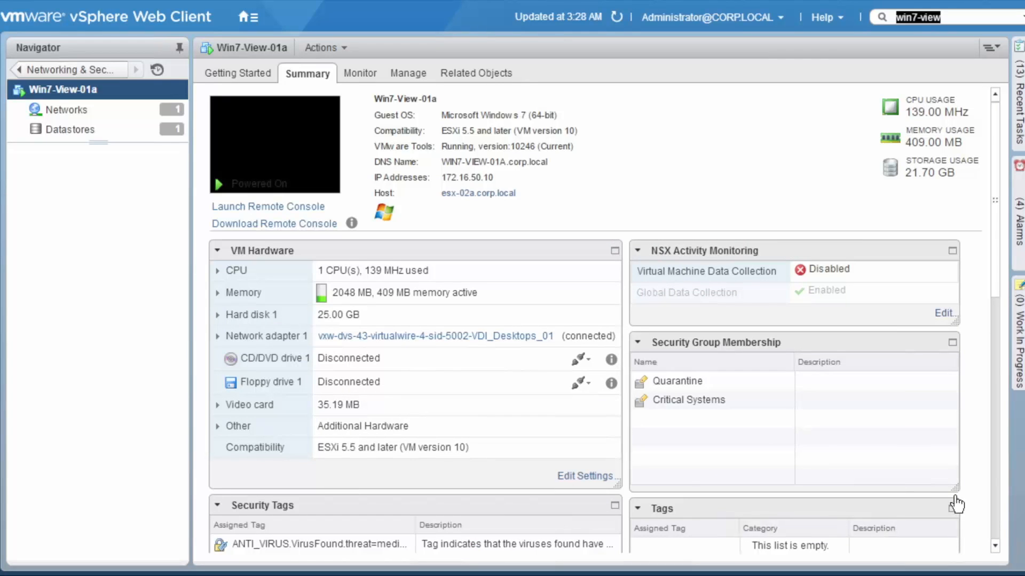
click(995, 545)
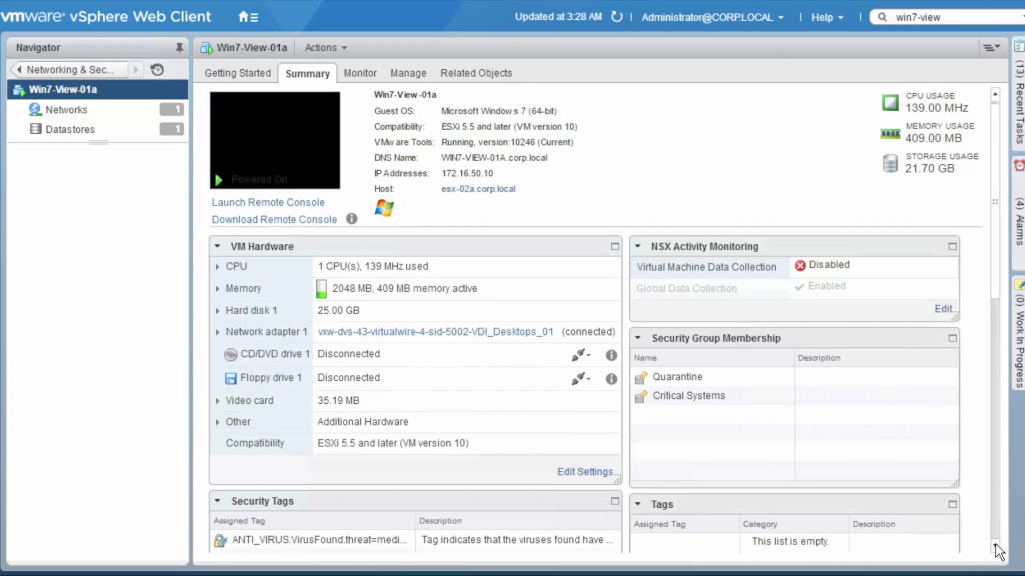
click(995, 545)
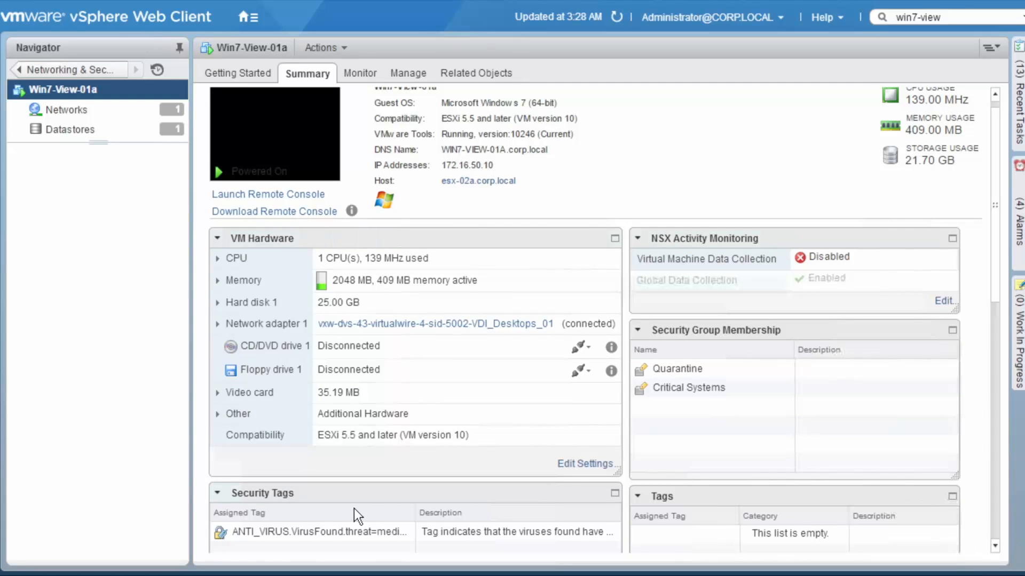
scroll(353, 508, down, 1)
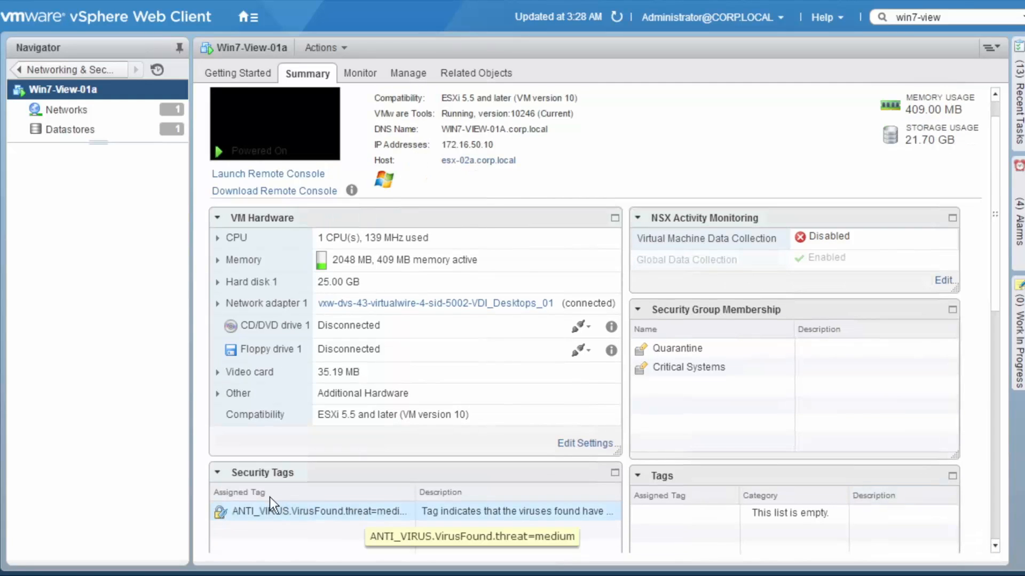